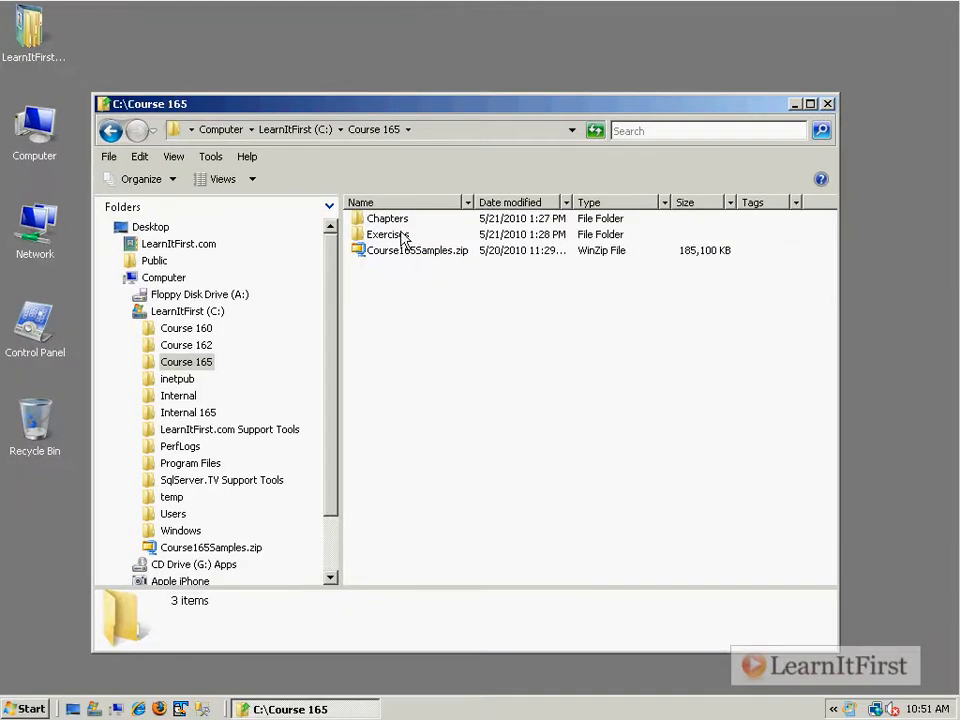
Extract Course165Samples.zip into its own Course165Samples folder inside C:\Course 165
click(428, 330)
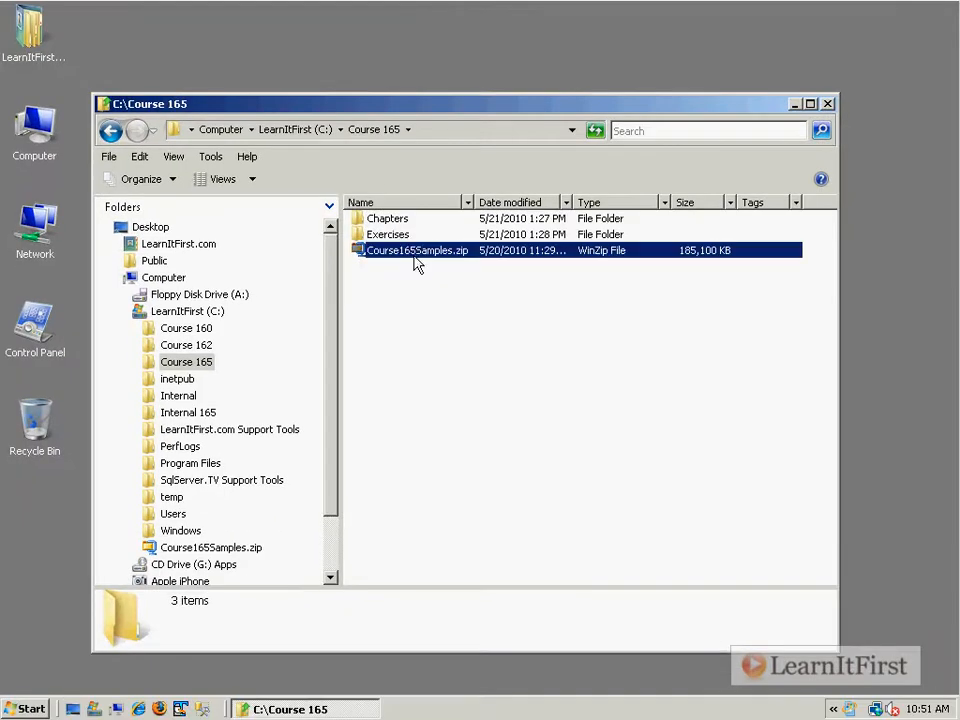
right_click(415, 257)
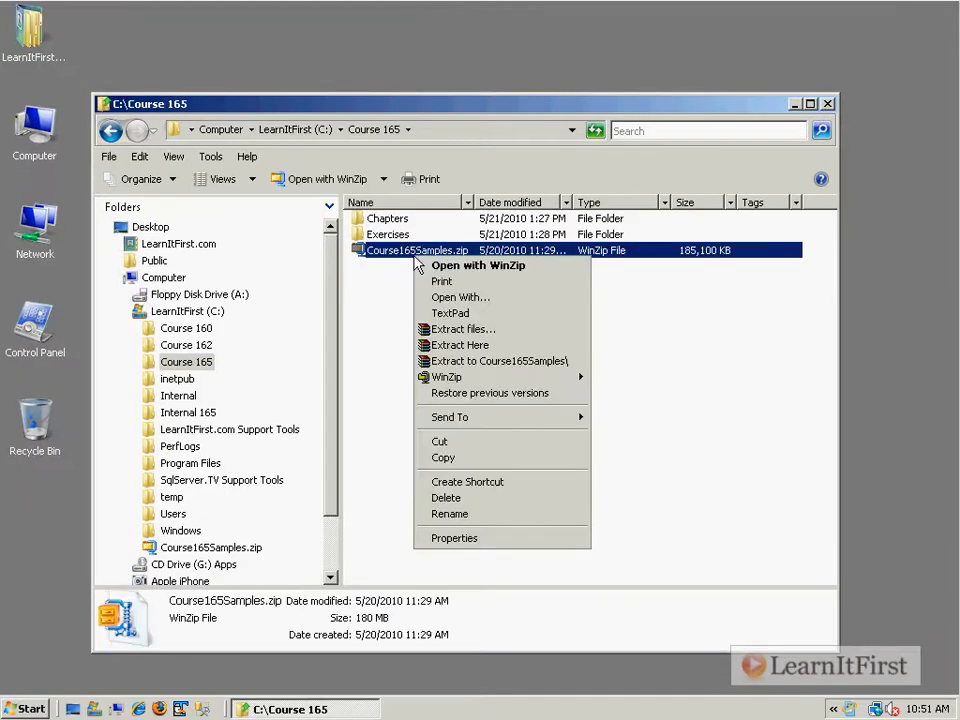
click(505, 366)
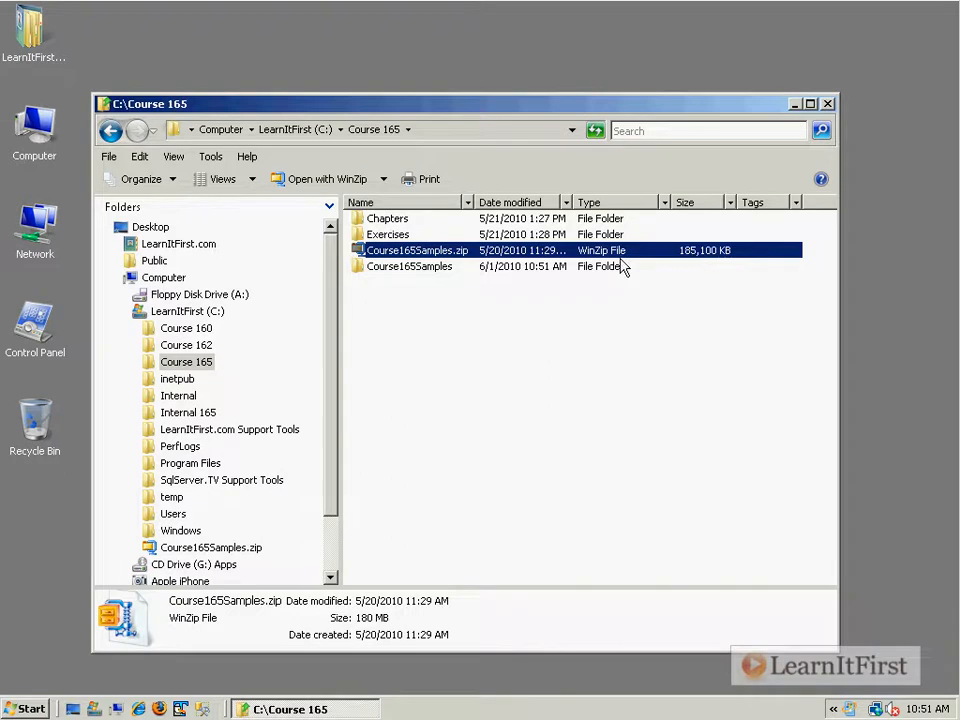
Open the extracted Course165Samples folder, show its files in List view and maximize the window
double_click(439, 270)
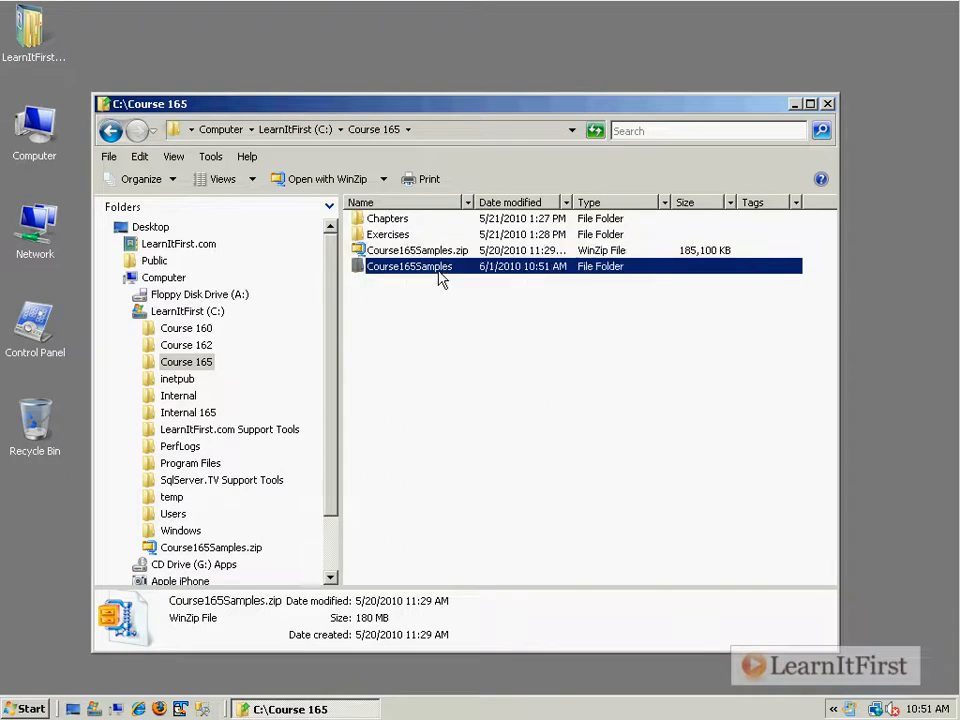
right_click(465, 323)
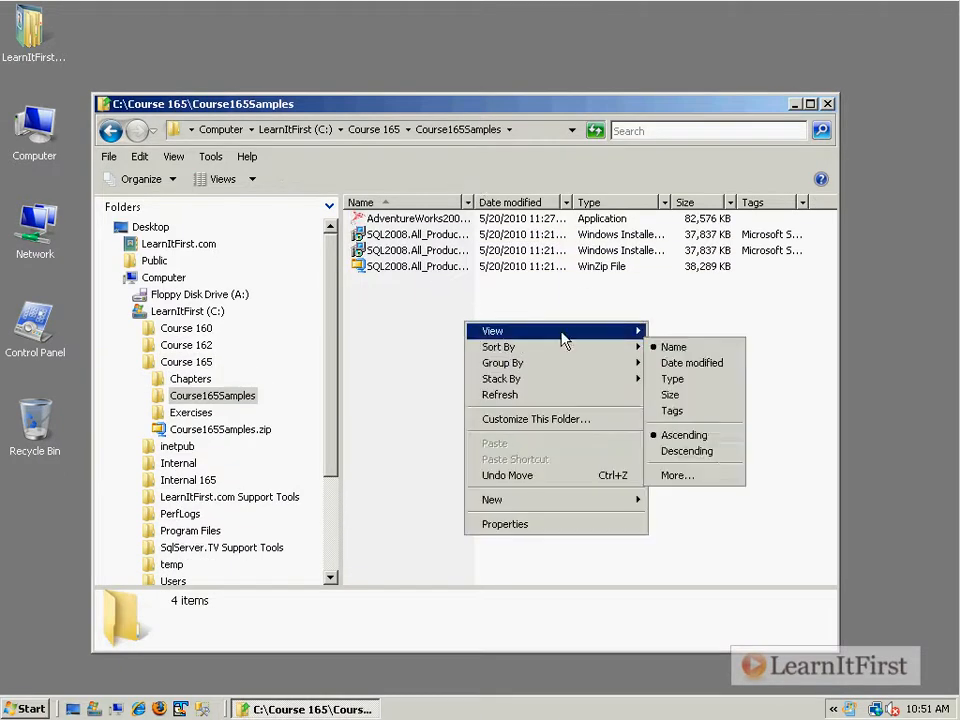
mouse_move(564, 332)
click(680, 410)
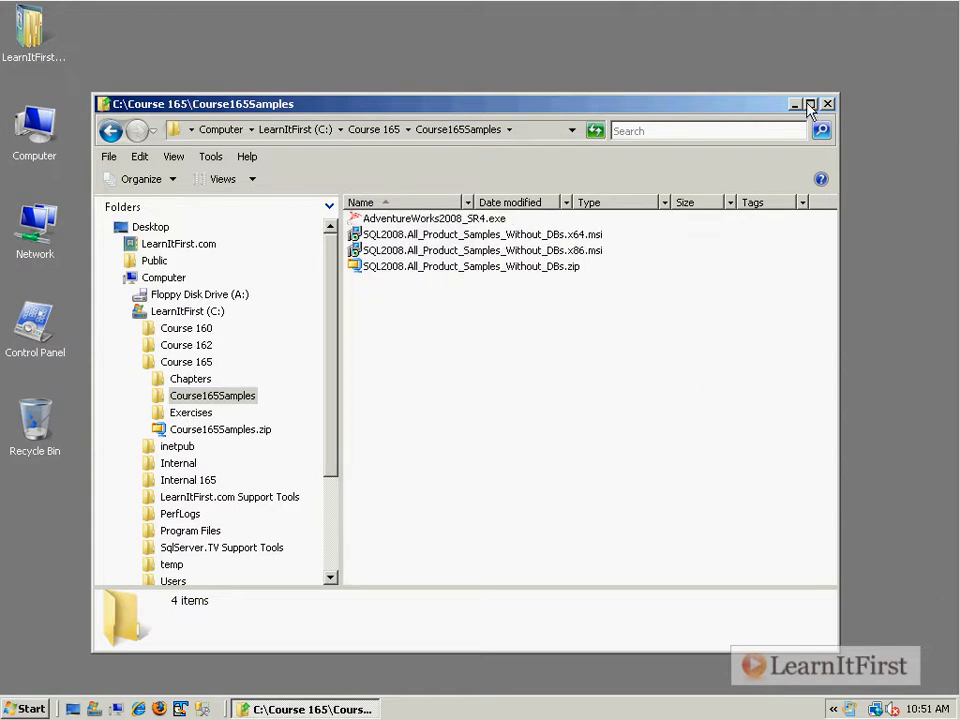
click(811, 103)
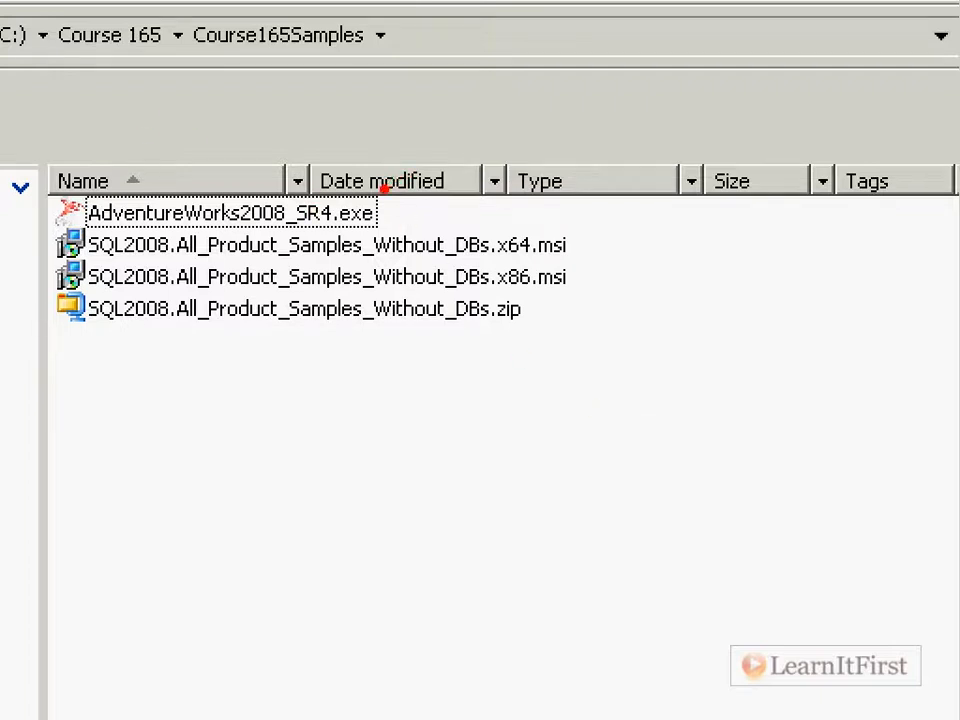
Draw a red annotation arrow at AdventureWorks2008_SR4.exe and handwrite "STEP 1" beside it
drag(385, 186, 468, 140)
mouse_move(520, 96)
mouse_down()
mouse_move(493, 130)
mouse_move(540, 125)
mouse_up()
mouse_move(590, 72)
mouse_down()
mouse_move(598, 126)
mouse_move(612, 95)
mouse_up()
mouse_move(748, 65)
mouse_down()
mouse_move(748, 128)
mouse_move(736, 98)
mouse_up()
drag(714, 137, 786, 120)
Handwrite "DATABASES" and "OLTP" in red near the file list, and outline the three SQL2008.All_Product_Samples_Without_DBs files in blue
drag(618, 276, 611, 345)
mouse_move(665, 321)
mouse_down()
mouse_move(706, 312)
mouse_move(711, 282)
mouse_up()
mouse_move(740, 261)
mouse_down()
mouse_move(737, 304)
mouse_move(777, 242)
mouse_up()
mouse_move(779, 289)
mouse_down()
mouse_move(813, 283)
mouse_move(822, 249)
mouse_up()
drag(834, 236, 833, 269)
mouse_move(834, 232)
mouse_down()
mouse_move(838, 268)
mouse_move(896, 264)
mouse_move(900, 247)
mouse_up()
mouse_move(922, 230)
mouse_down()
mouse_move(947, 262)
mouse_move(952, 256)
mouse_up()
mouse_move(470, 445)
mouse_down()
mouse_move(482, 442)
mouse_move(527, 488)
mouse_up()
mouse_move(575, 432)
mouse_down()
mouse_move(572, 490)
mouse_move(600, 446)
mouse_up()
drag(625, 482, 680, 372)
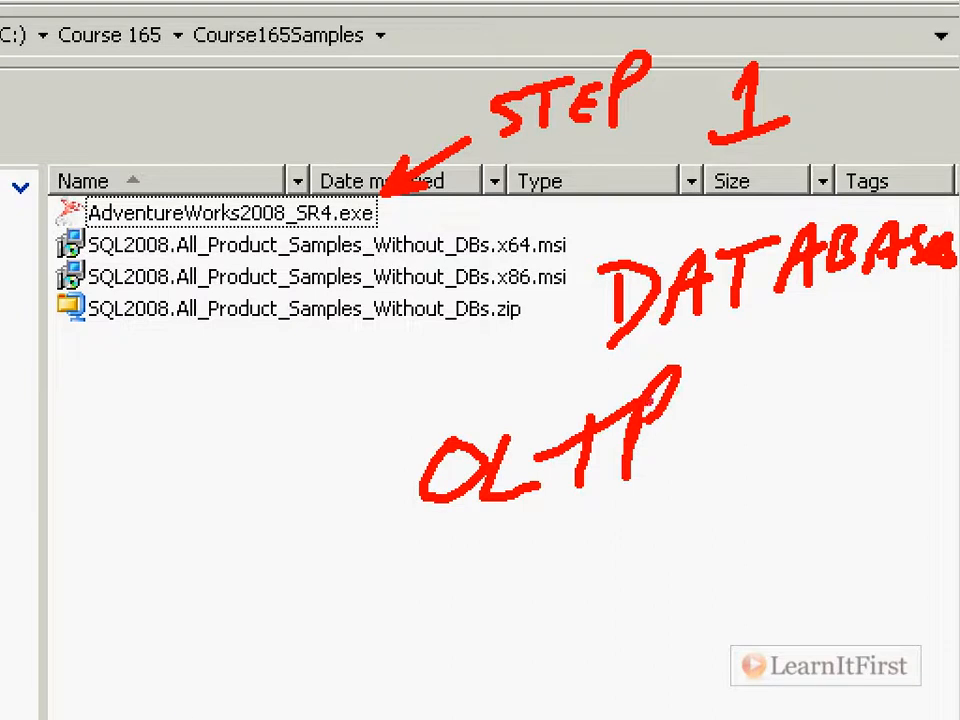
drag(455, 546, 466, 549)
drag(360, 532, 412, 583)
mouse_move(512, 540)
mouse_down()
mouse_move(562, 588)
mouse_move(630, 535)
mouse_up()
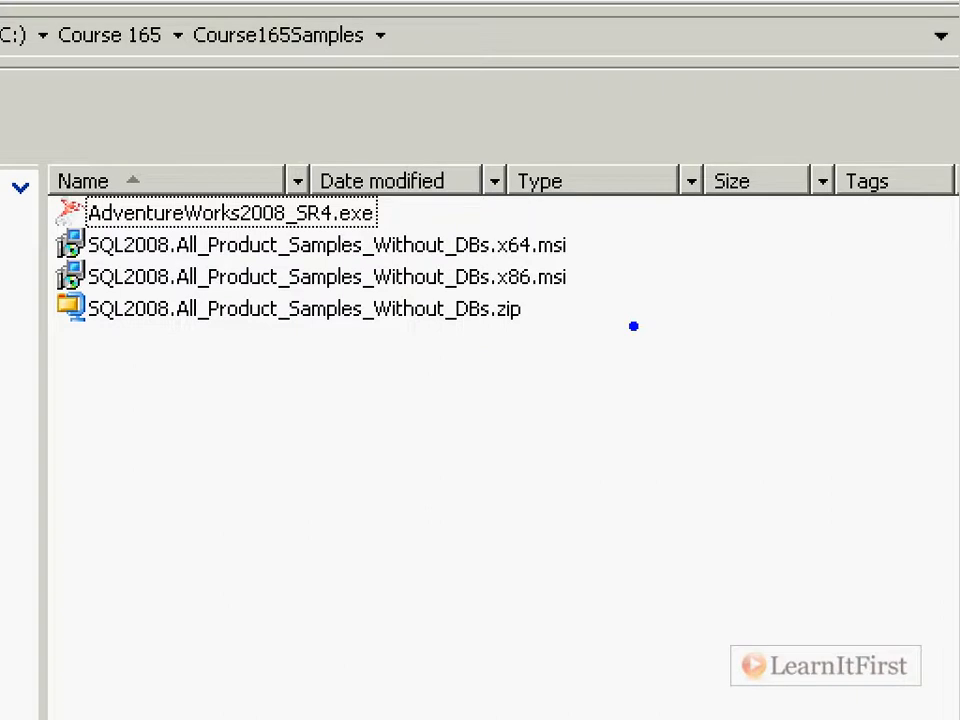
drag(26, 218, 635, 368)
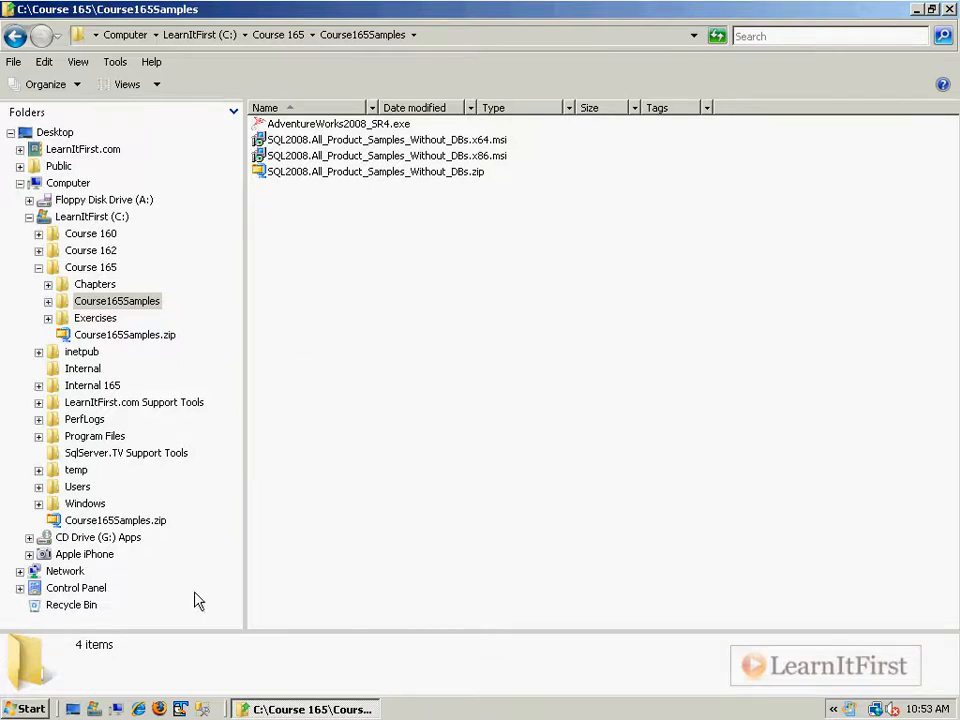
Search the web in Internet Explorer for "sql server 2008 samples" and view the Microsoft SQL Server Product Samples: Database site, closing the browser when done
click(318, 704)
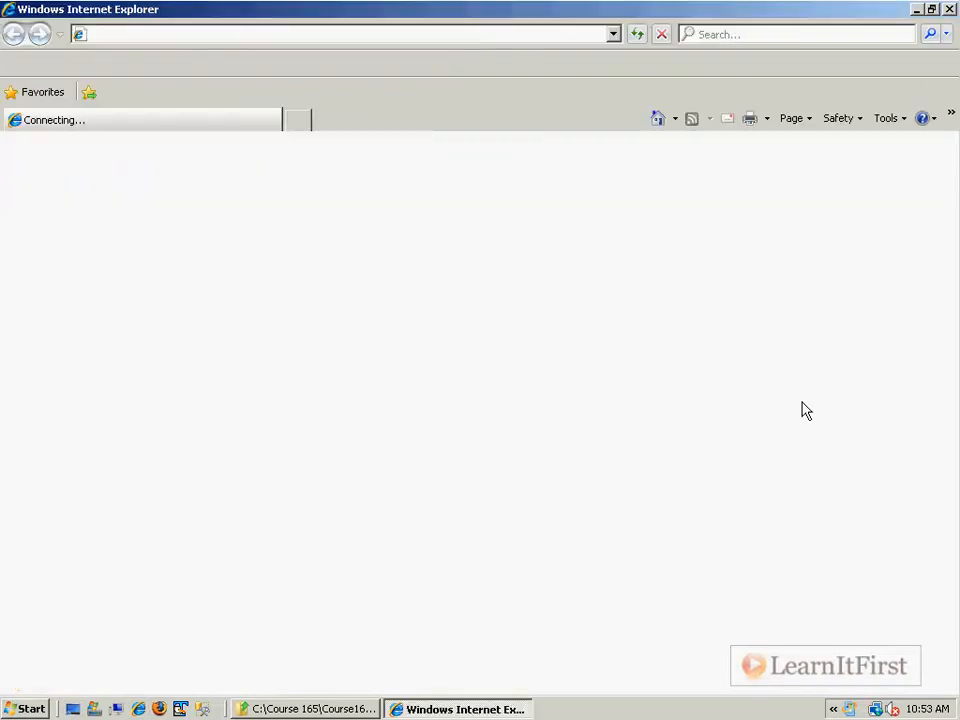
click(767, 35)
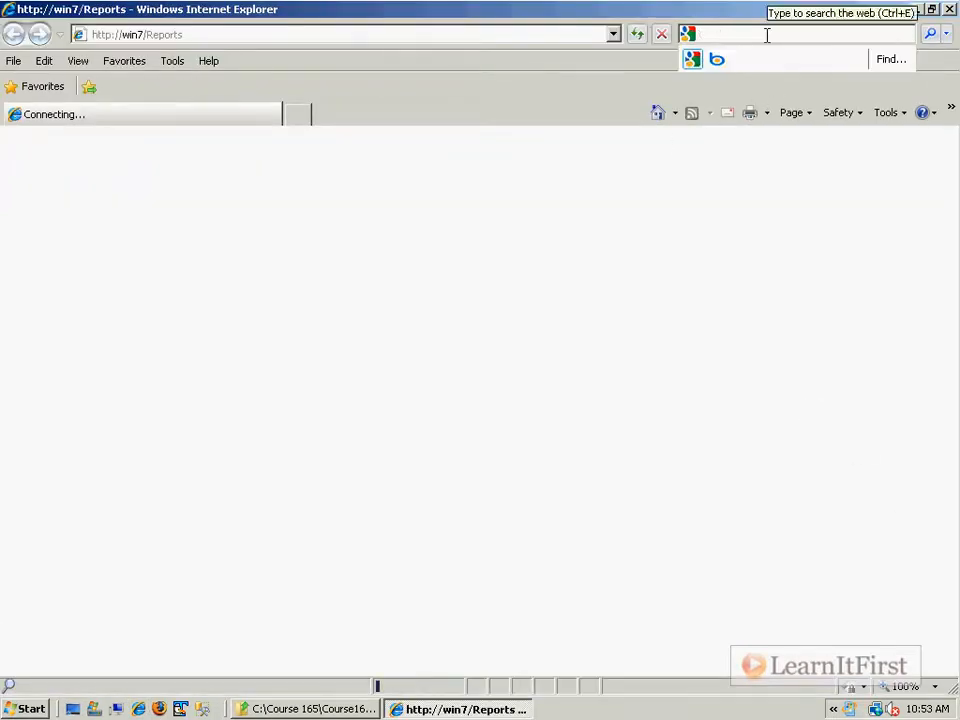
text(sql server 2005)
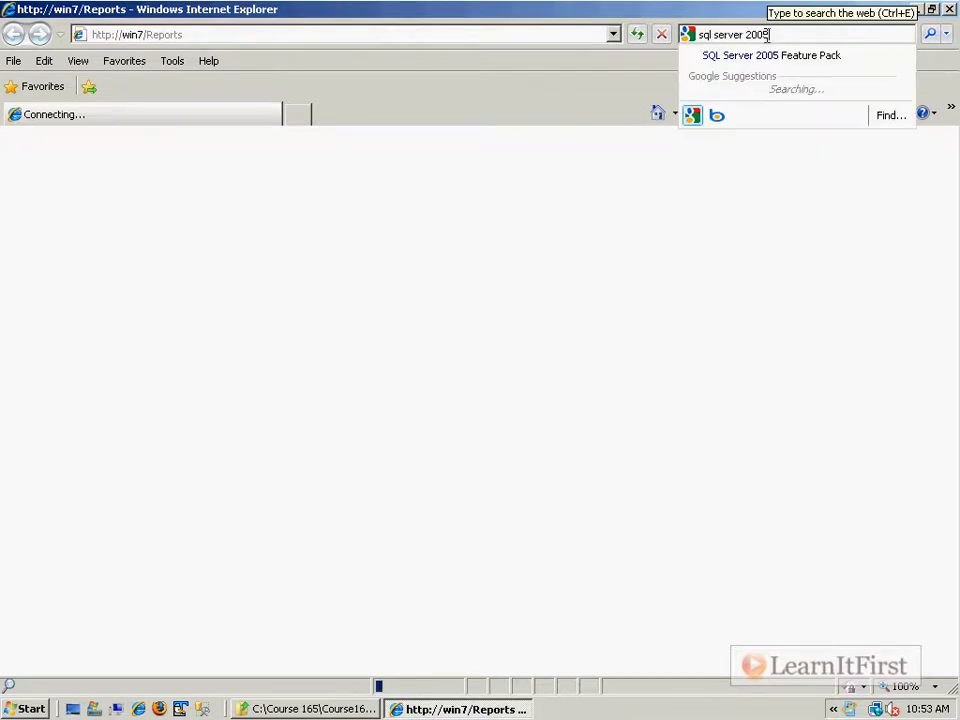
key(BackSpace)
text(8 samples)
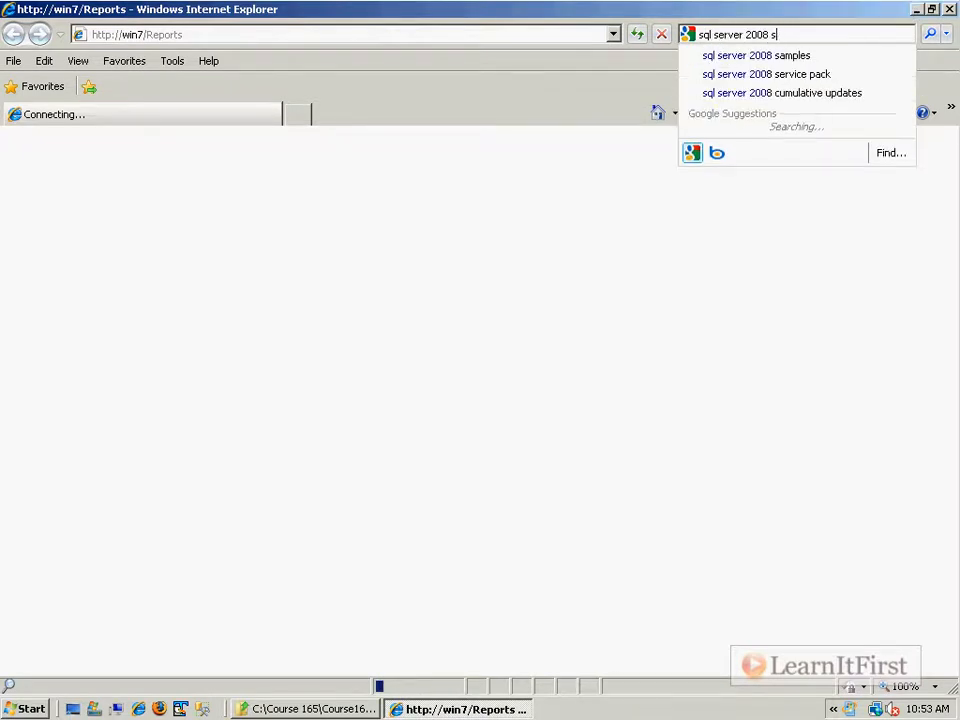
key(Return)
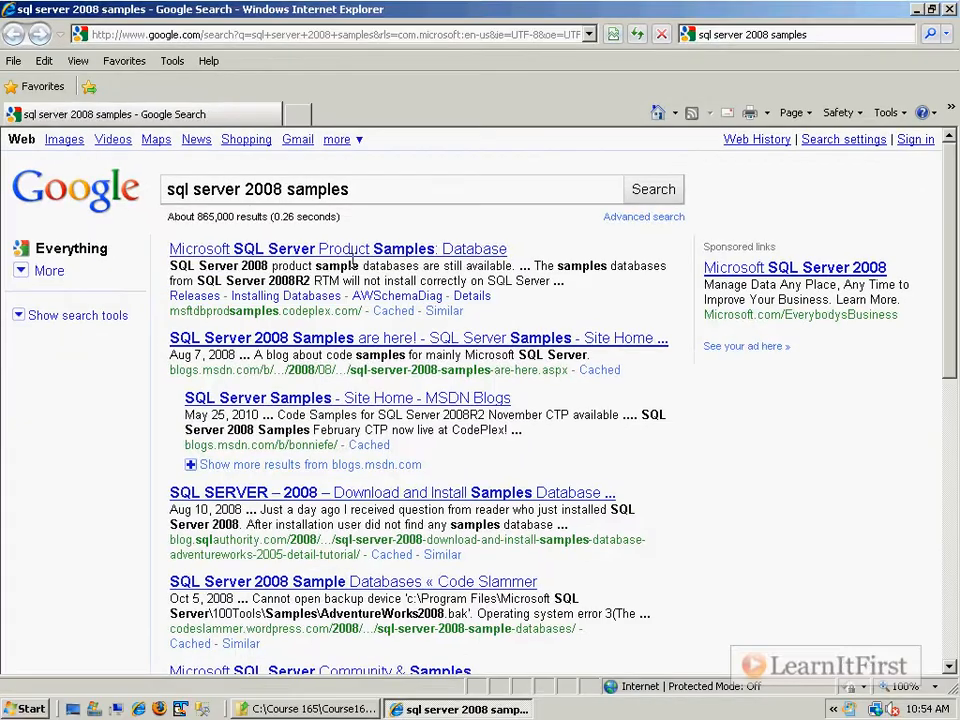
click(353, 253)
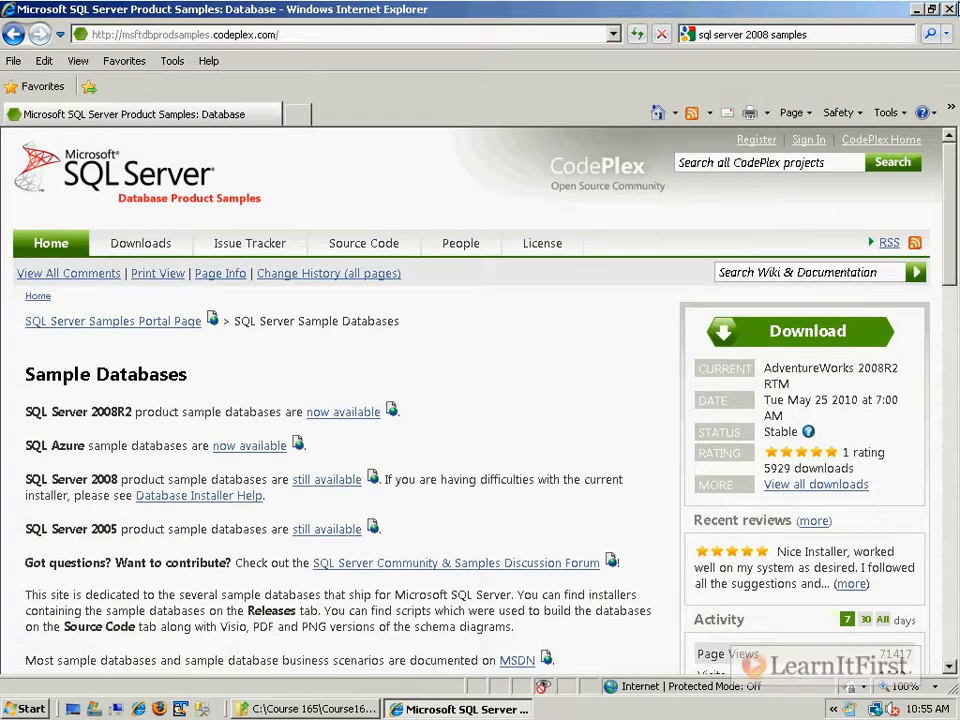
click(948, 10)
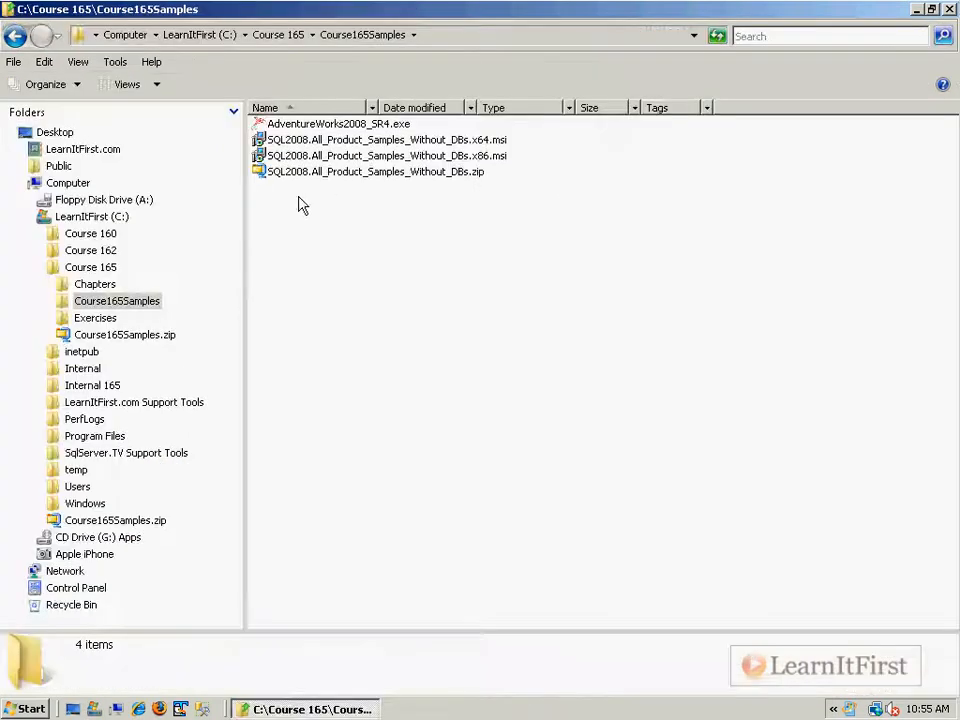
Run AdventureWorks2008_SR4.exe, accept the license terms and continue to the database selection page
click(386, 123)
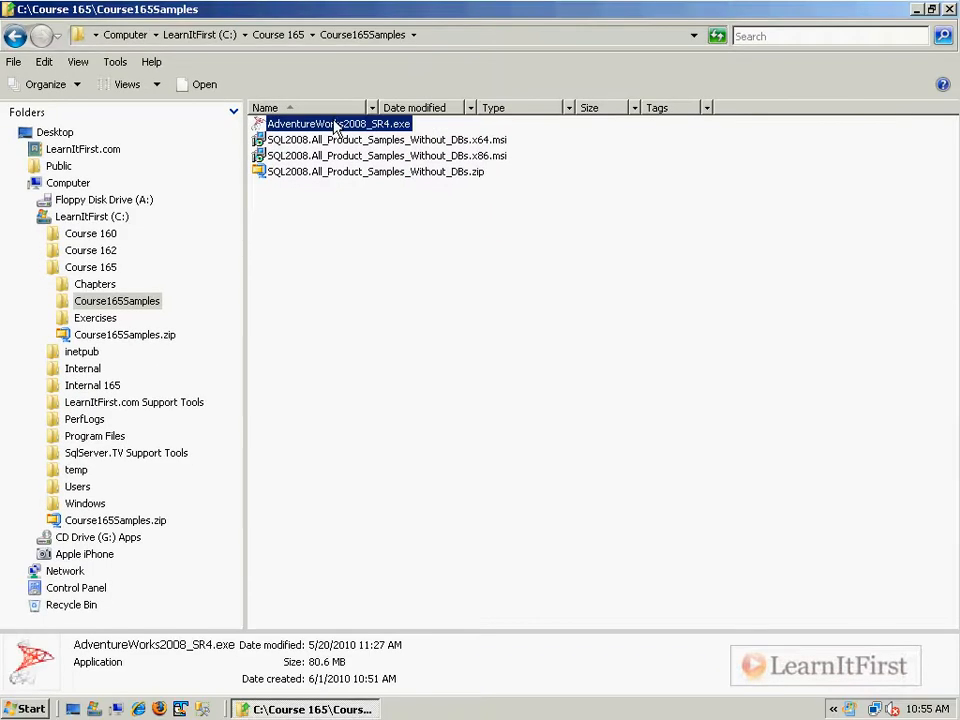
double_click(338, 123)
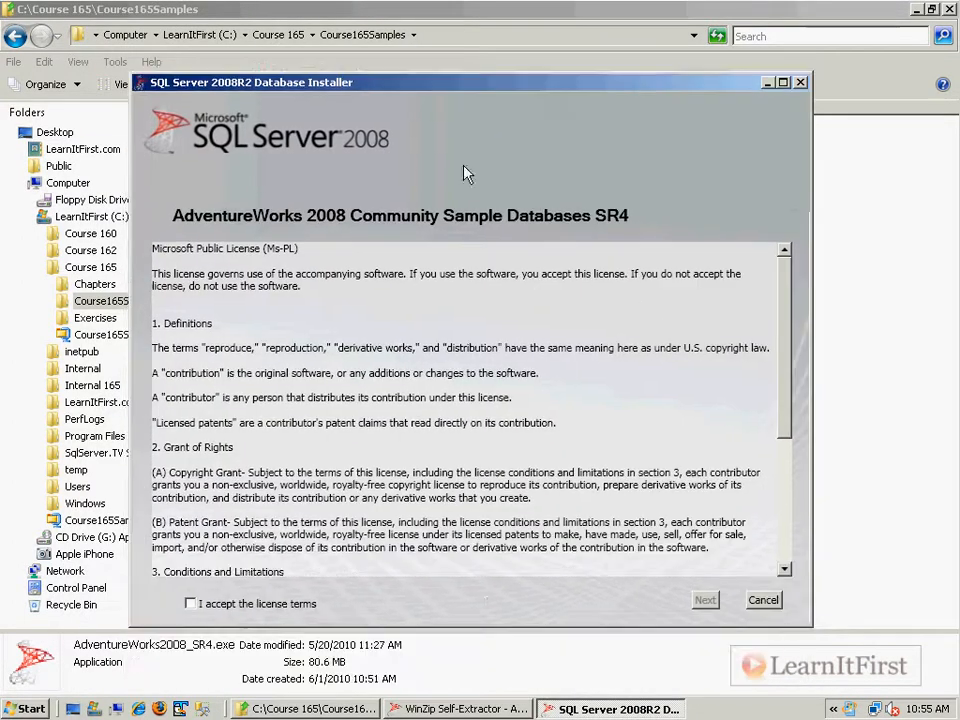
click(280, 605)
click(705, 603)
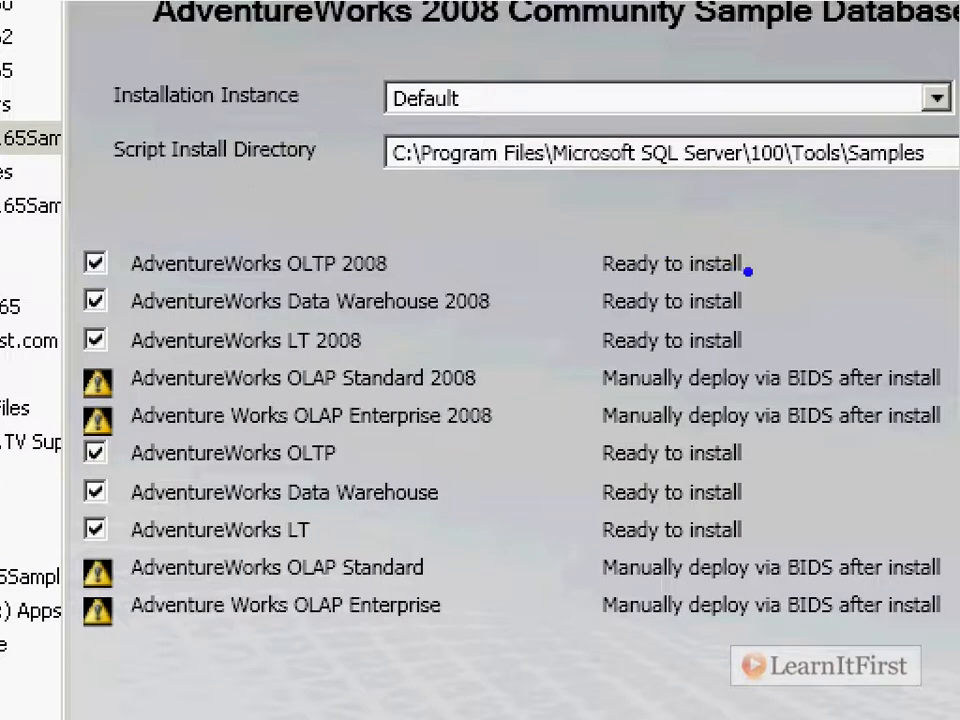
Mark AdventureWorks OLTP 2008 with a green check and box the two OLAP 2008 rows in red, undoing the extra Data Warehouse 2008 box
key(g)
mouse_move(760, 249)
mouse_down()
mouse_move(765, 257)
mouse_move(849, 203)
mouse_up()
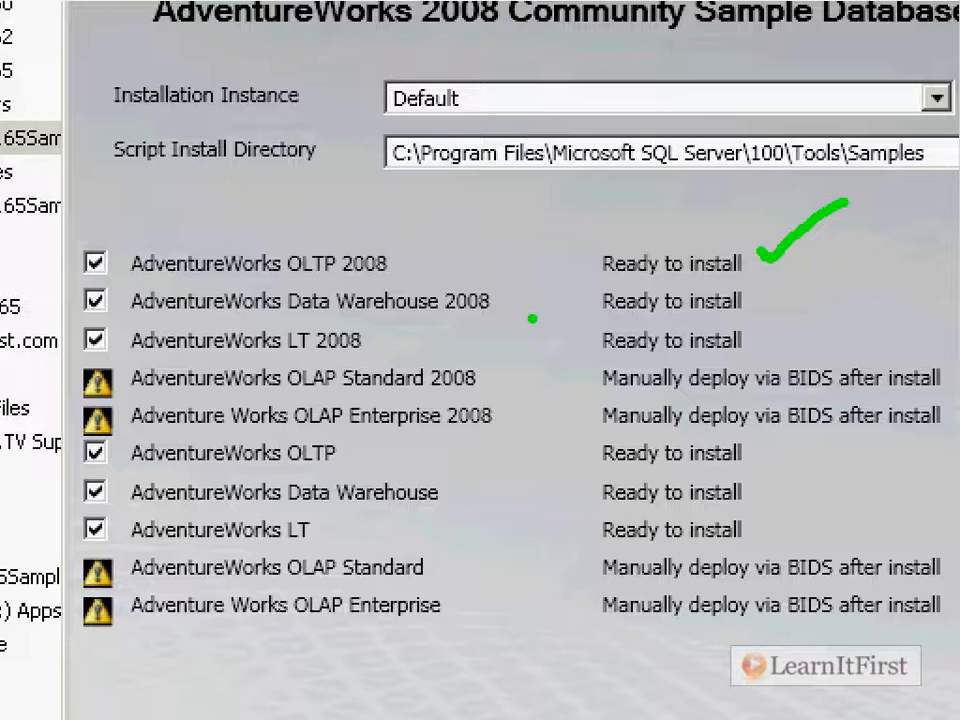
key(r)
mouse_move(70, 358)
mouse_down()
mouse_move(745, 432)
mouse_move(958, 437)
mouse_up()
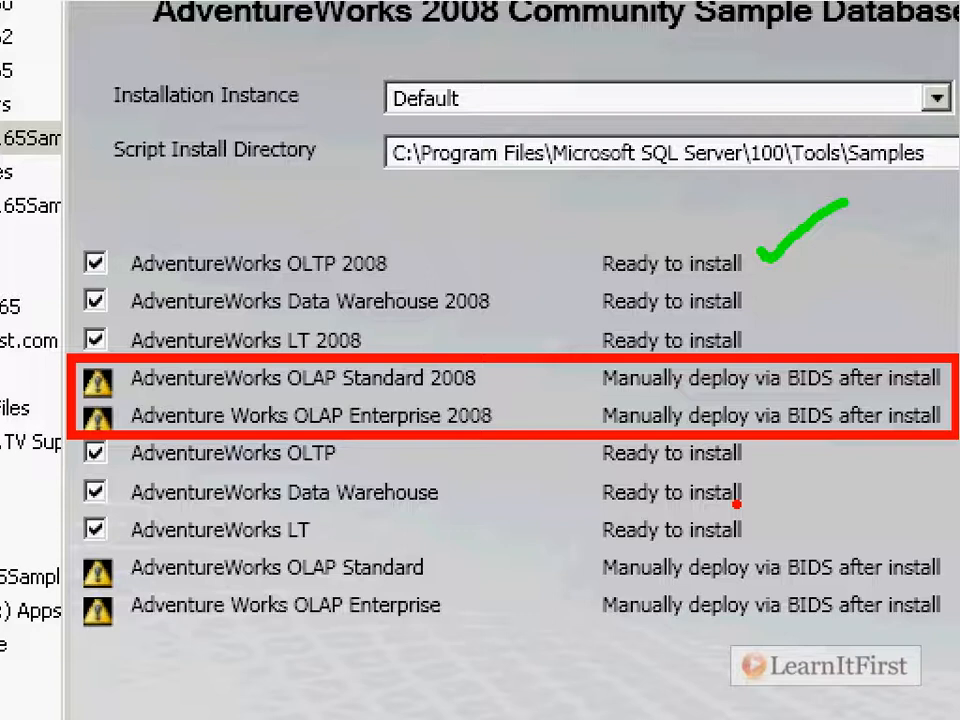
mouse_move(113, 272)
mouse_down()
mouse_move(506, 329)
mouse_move(767, 325)
mouse_up()
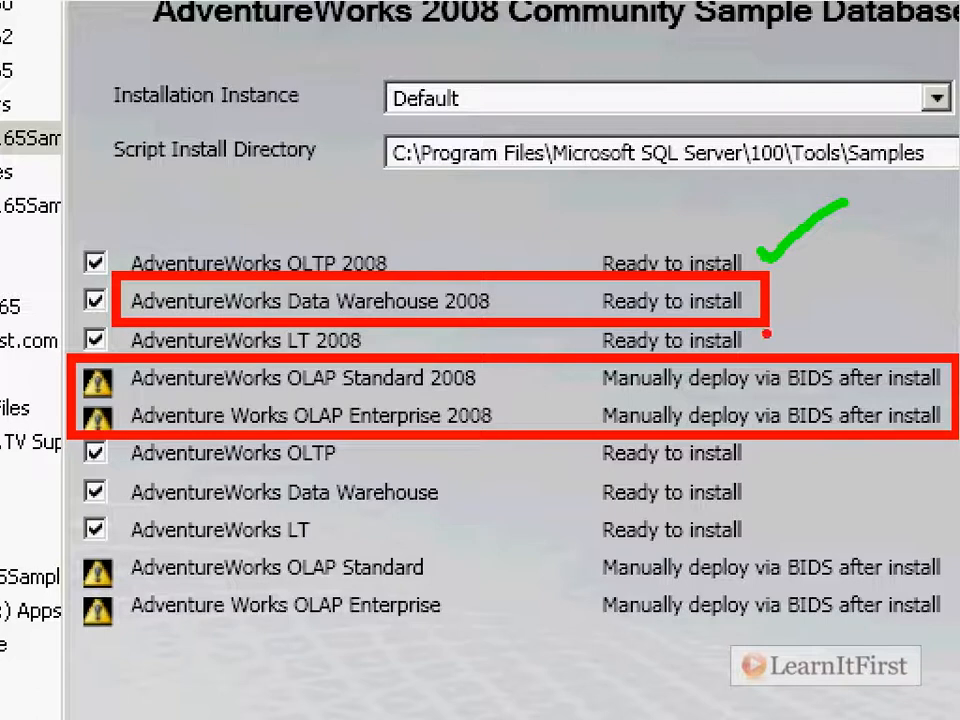
key(ctrl+z)
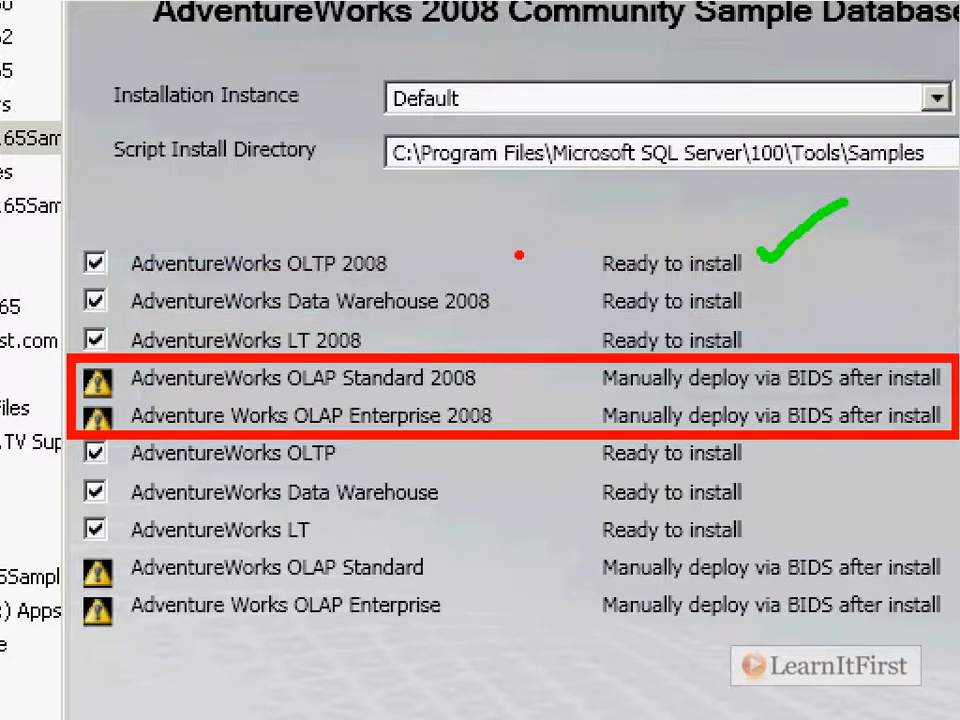
Clear the annotations, draw a blue arrow at the Script Install Directory path, and clear it to mark the area above Installation Instance
key(e)
key(b)
drag(383, 160, 133, 207)
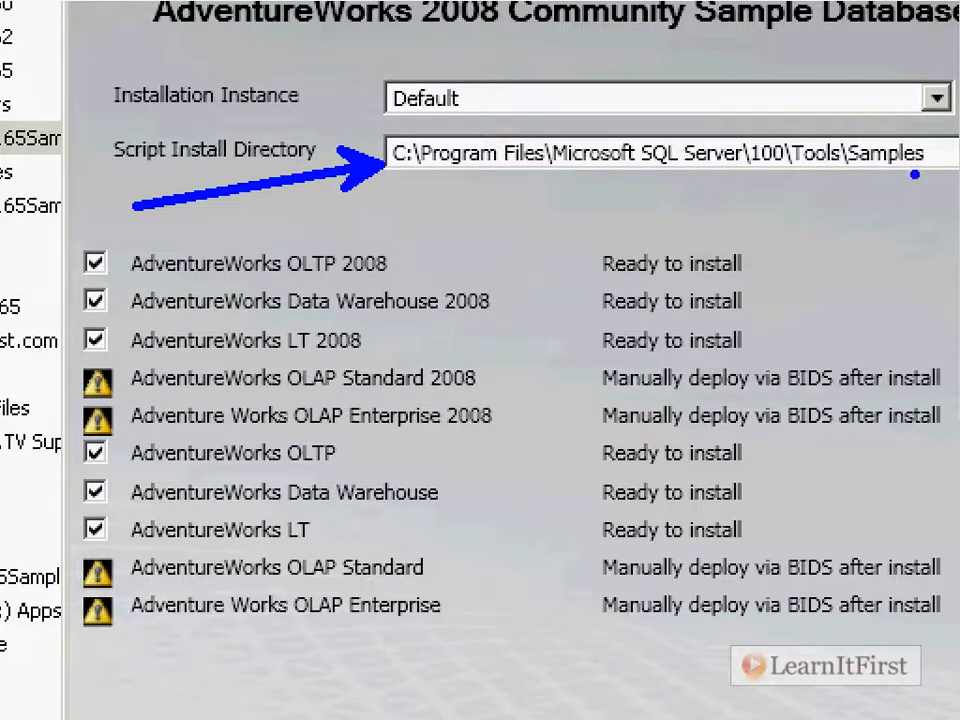
key(e)
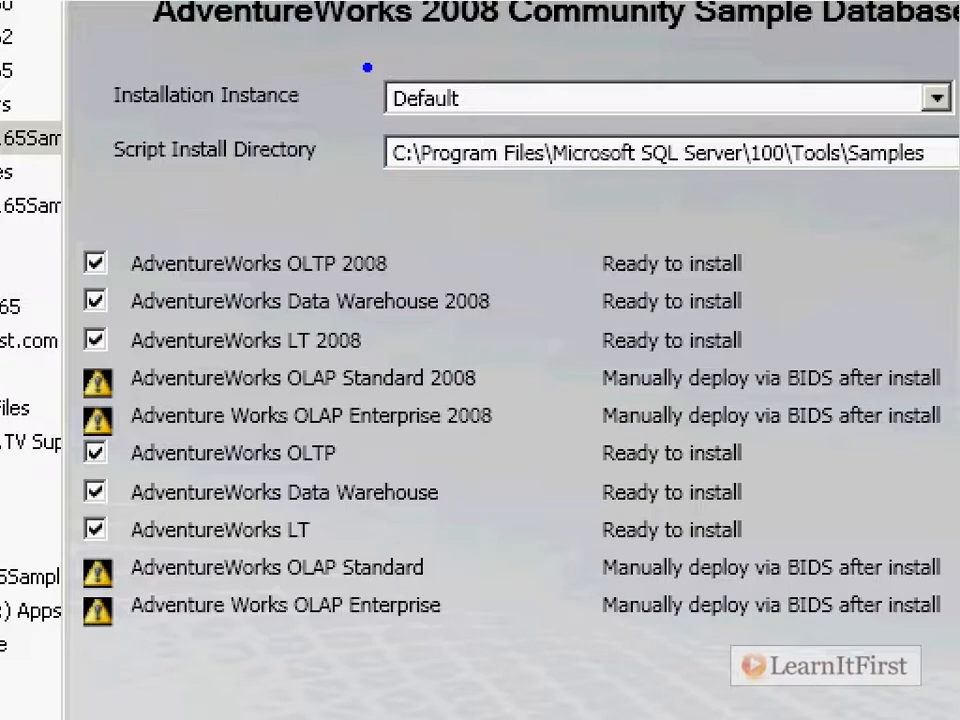
drag(368, 69, 148, 12)
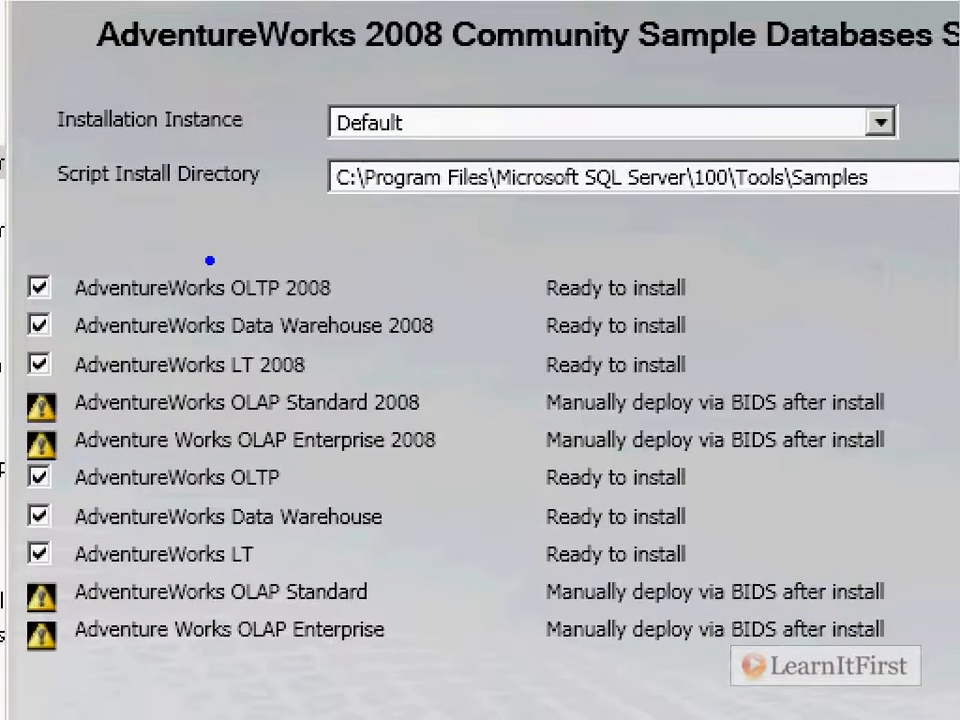
Point a blue arrow at AdventureWorks OLTP 2008 and caption it "Filestream enabled" and "Full text search installed" on two lines
drag(390, 250, 328, 272)
text(Filestre)
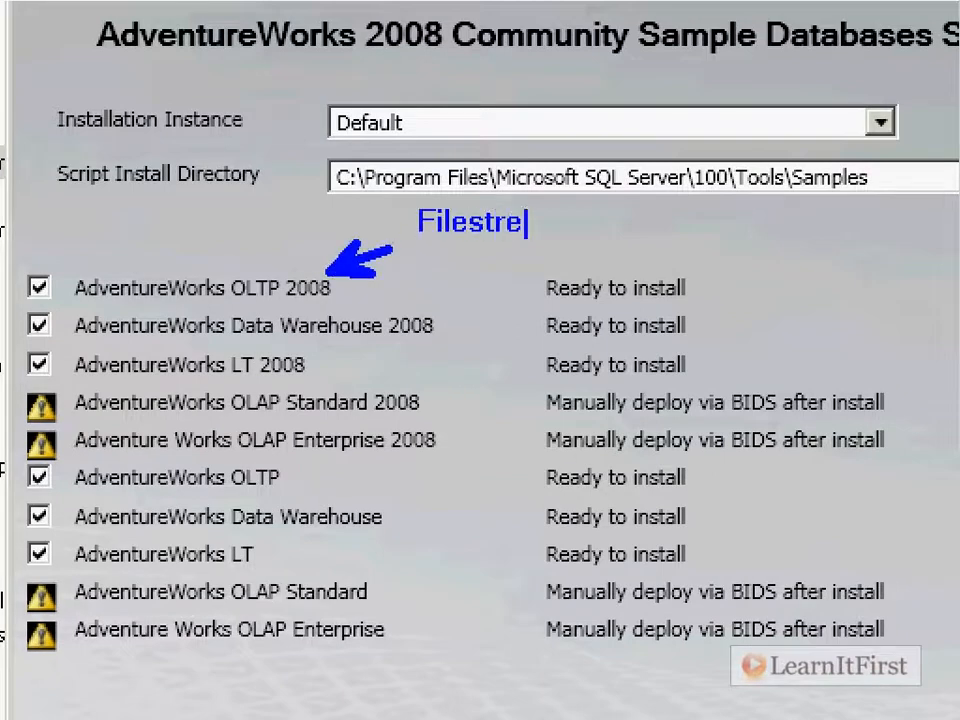
text(am enabled)
key(Return)
text(Fiul)
key(BackSpace)
key(BackSpace)
key(BackSpace)
text(ull text )
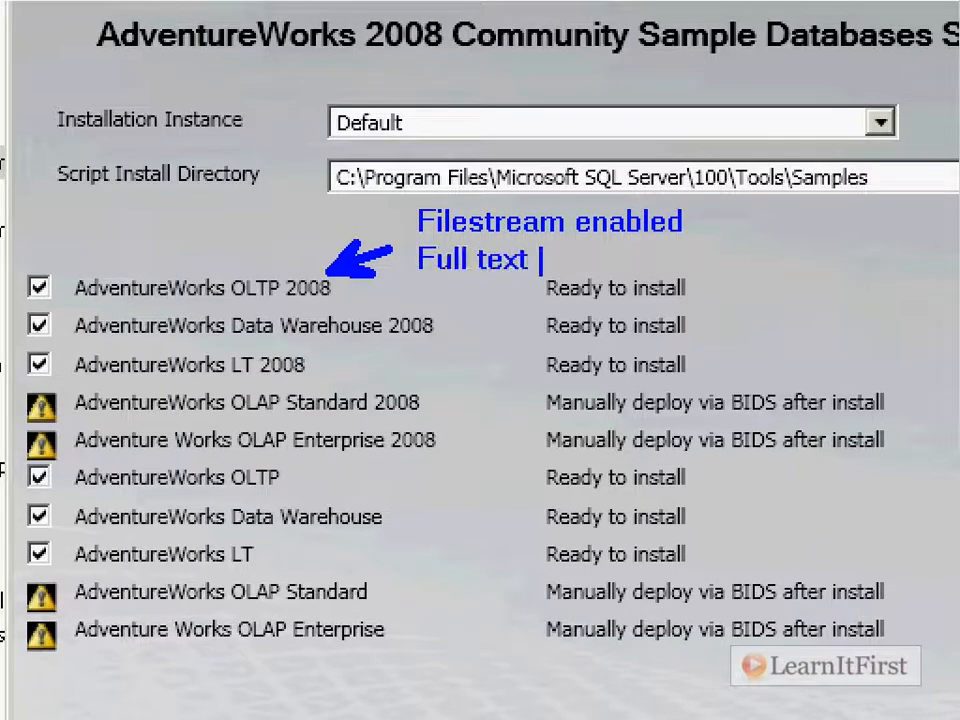
text(search instal;led)
key(BackSpace)
key(BackSpace)
key(BackSpace)
key(BackSpace)
text(led)
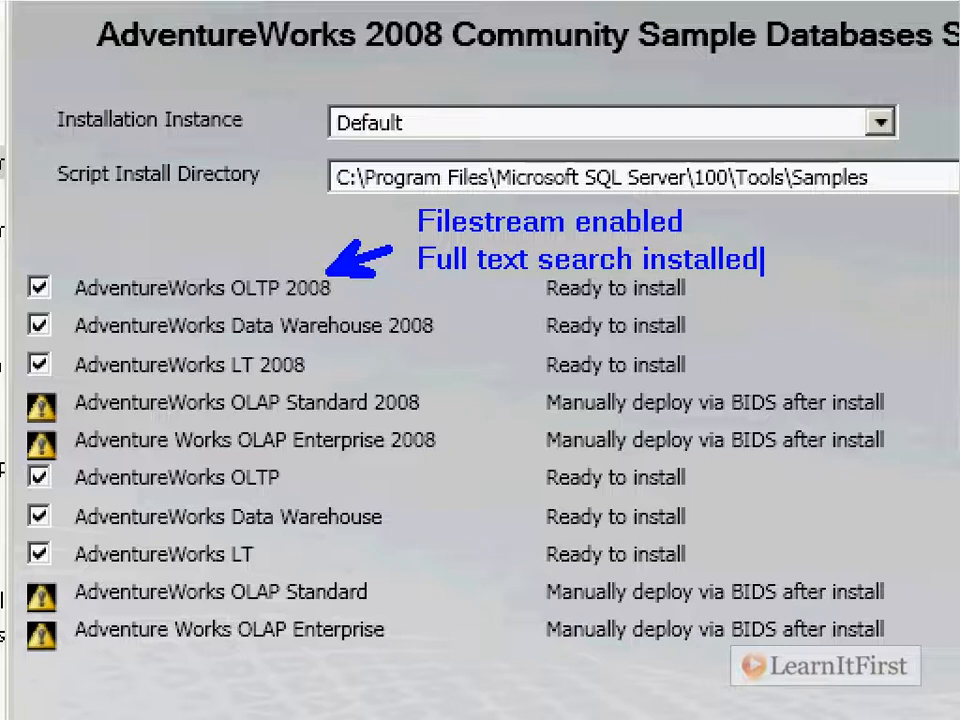
key(Escape)
Draw a red arrow extending from the AdventureWorks OLTP 2008 status text, and leave annotation mode
key(r)
drag(936, 281, 692, 285)
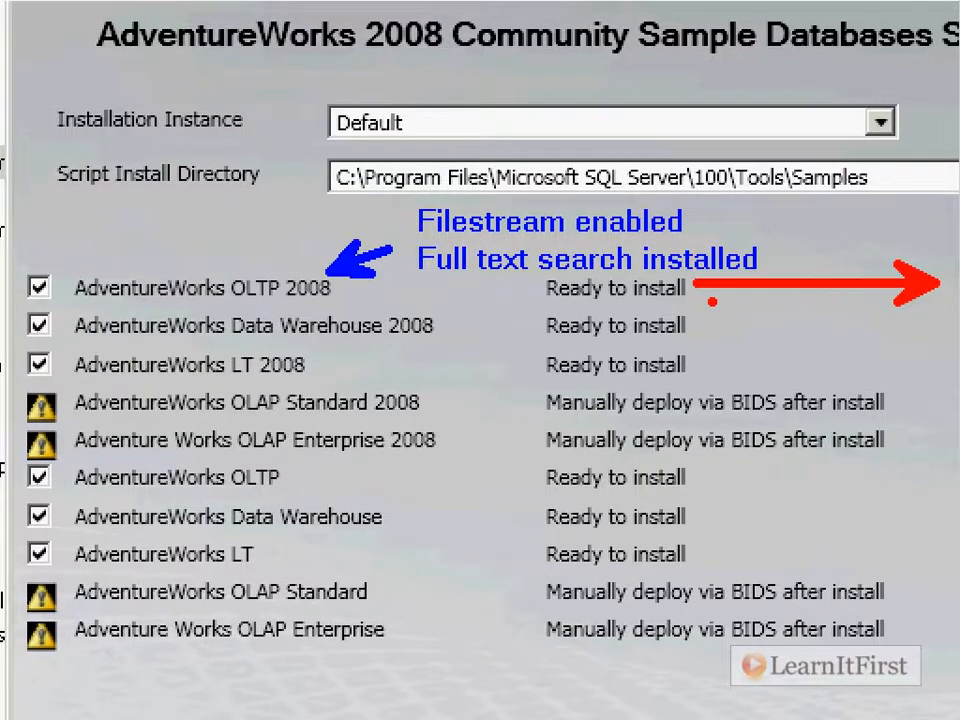
key(Escape)
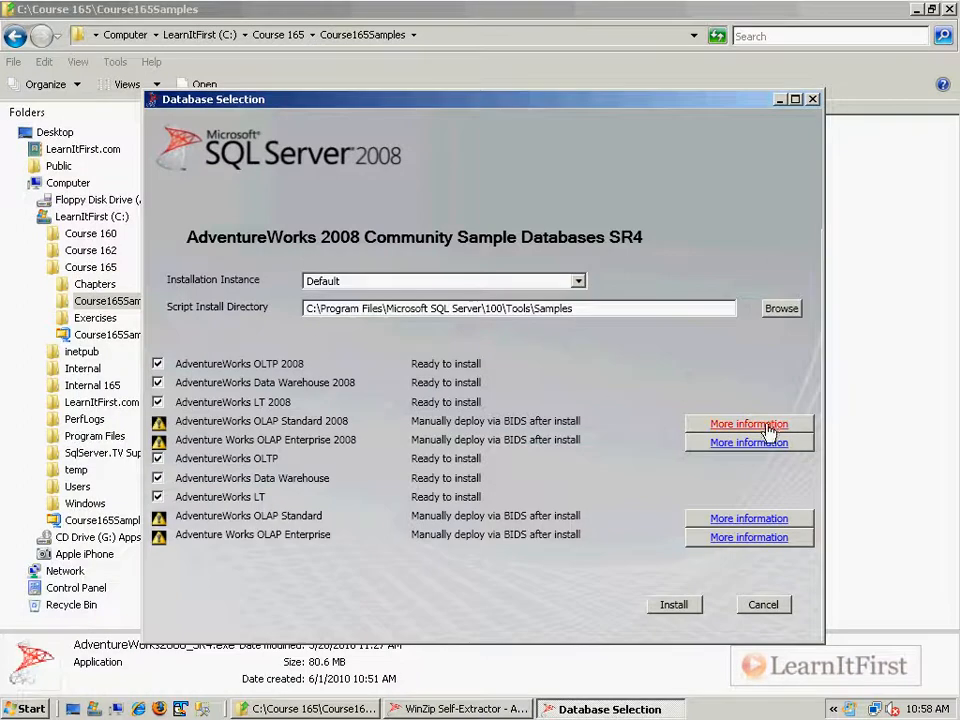
Read the additional information on manually deploying AdventureWorks OLAP Standard 2008, closing the web page when done
click(768, 427)
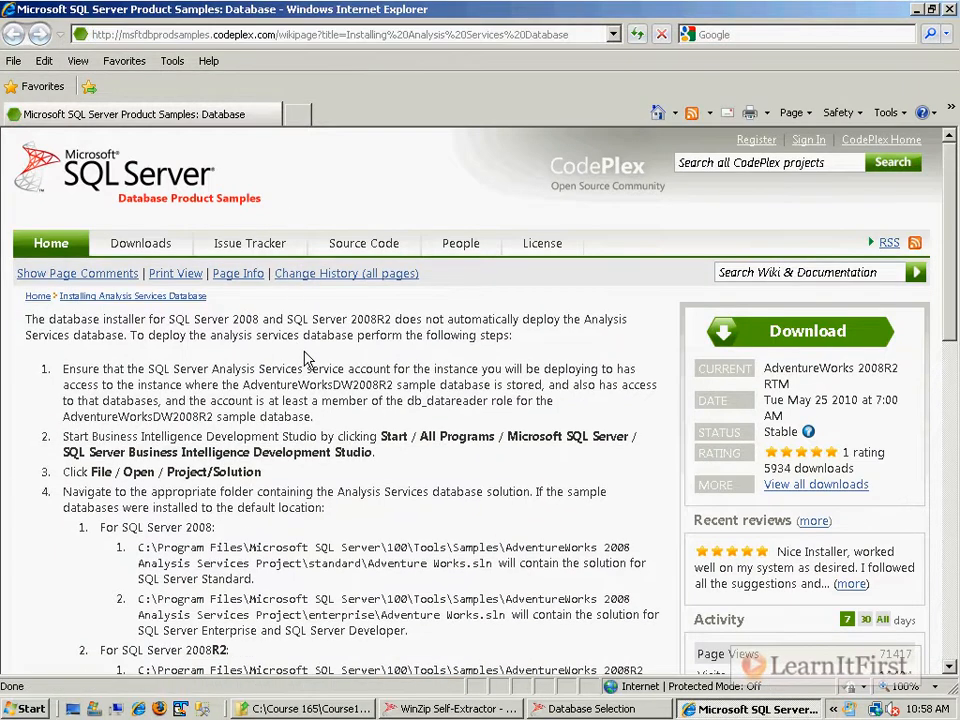
scroll(306, 350, down, 3)
click(949, 9)
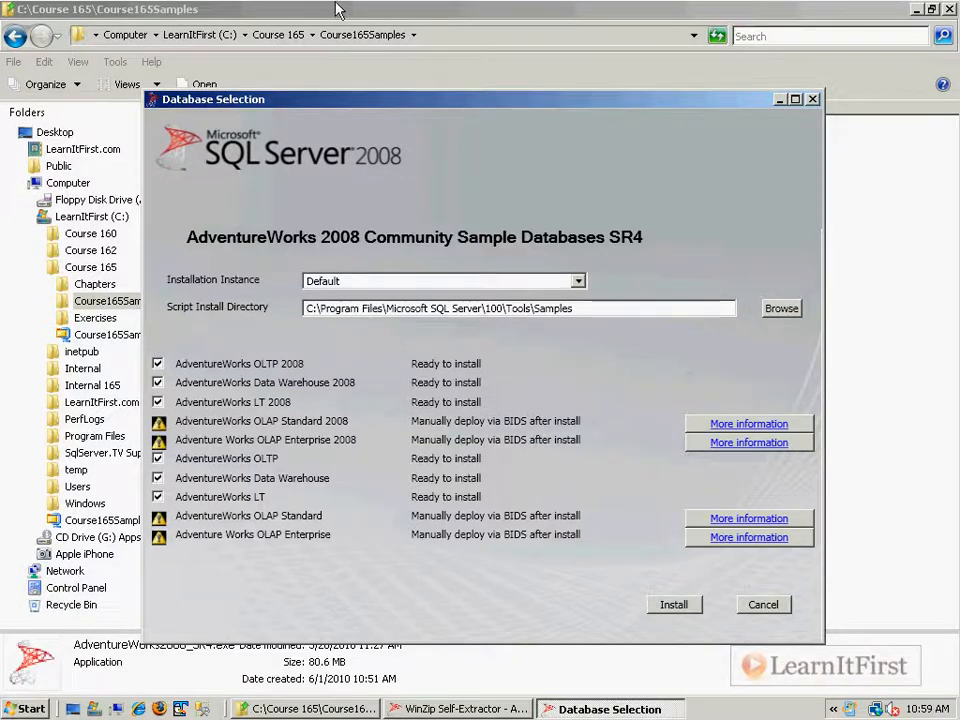
Start installing the selected AdventureWorks sample databases on the Default instance
click(686, 607)
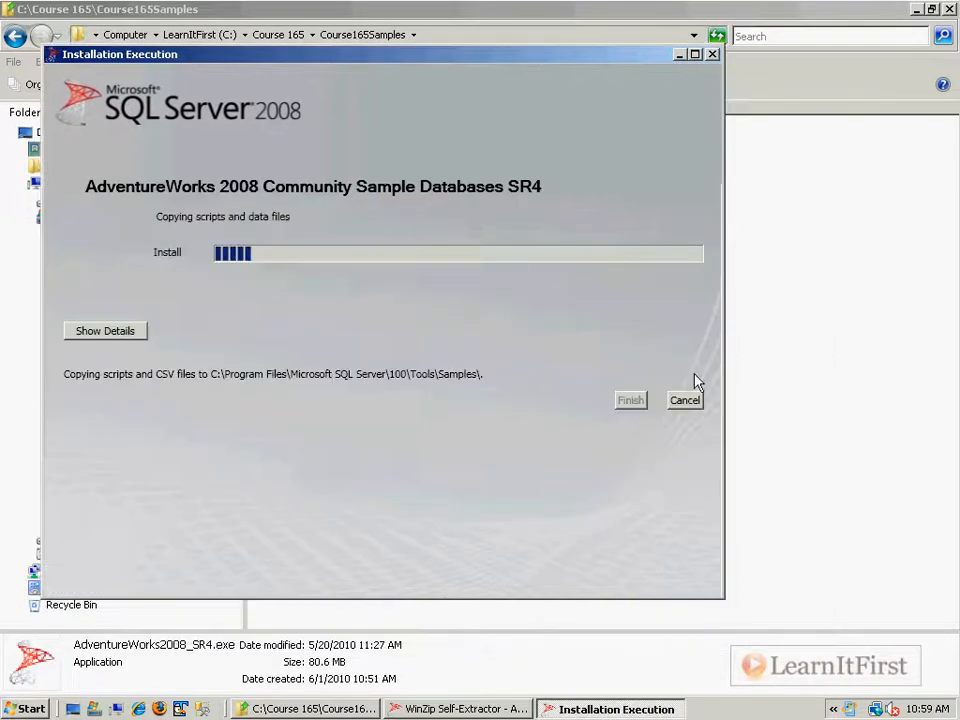
Let the AdventureWorks 2008 sample database installation run to completion and finish the installer
drag(369, 54, 504, 88)
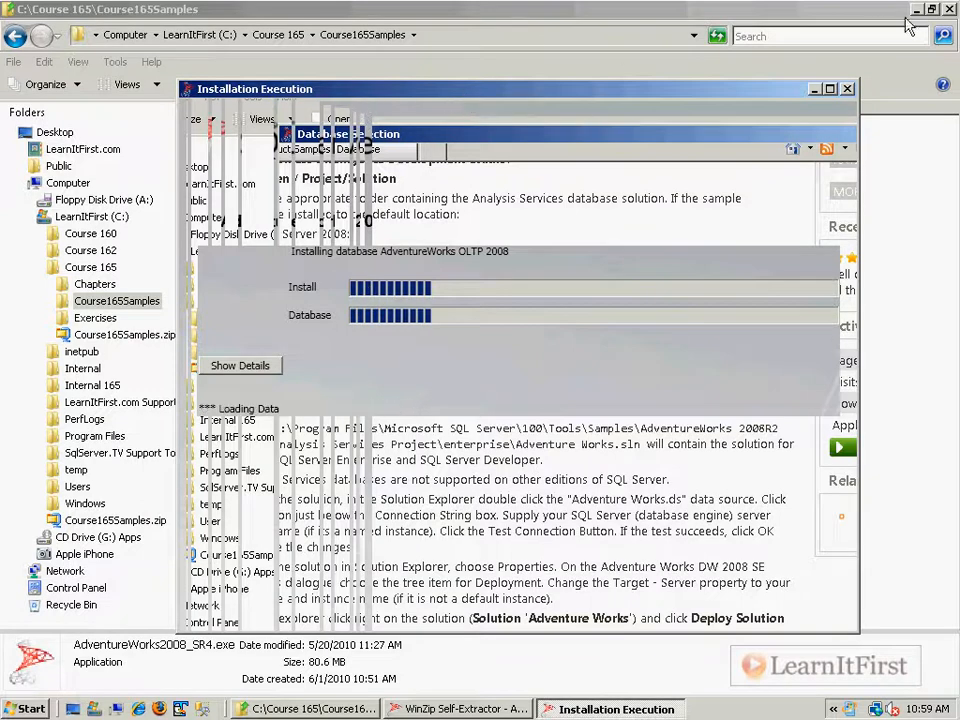
click(814, 89)
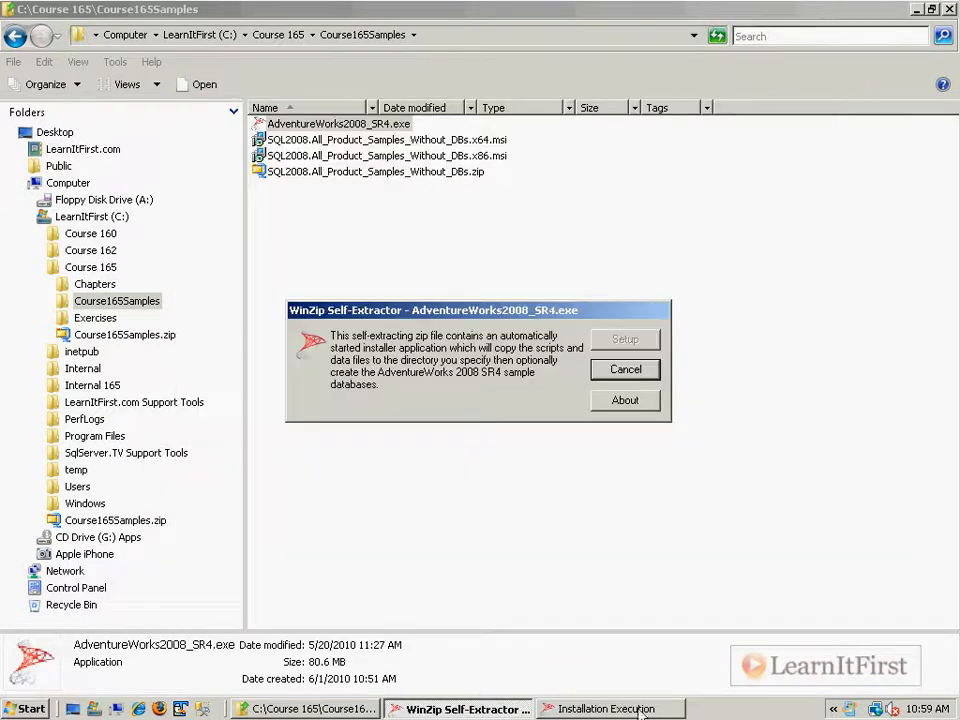
click(606, 709)
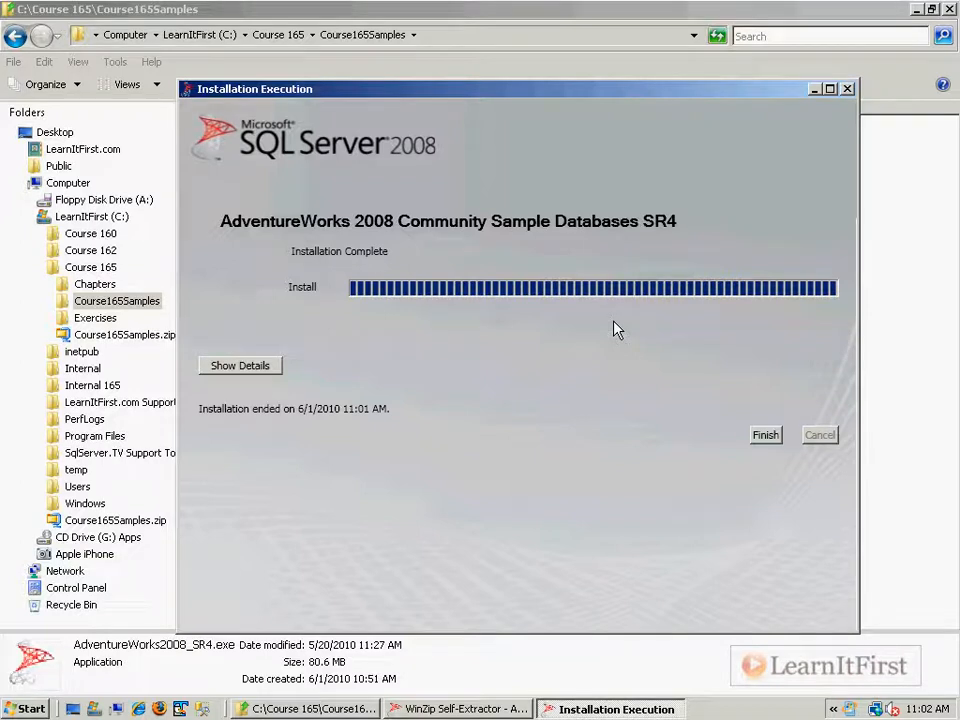
click(764, 436)
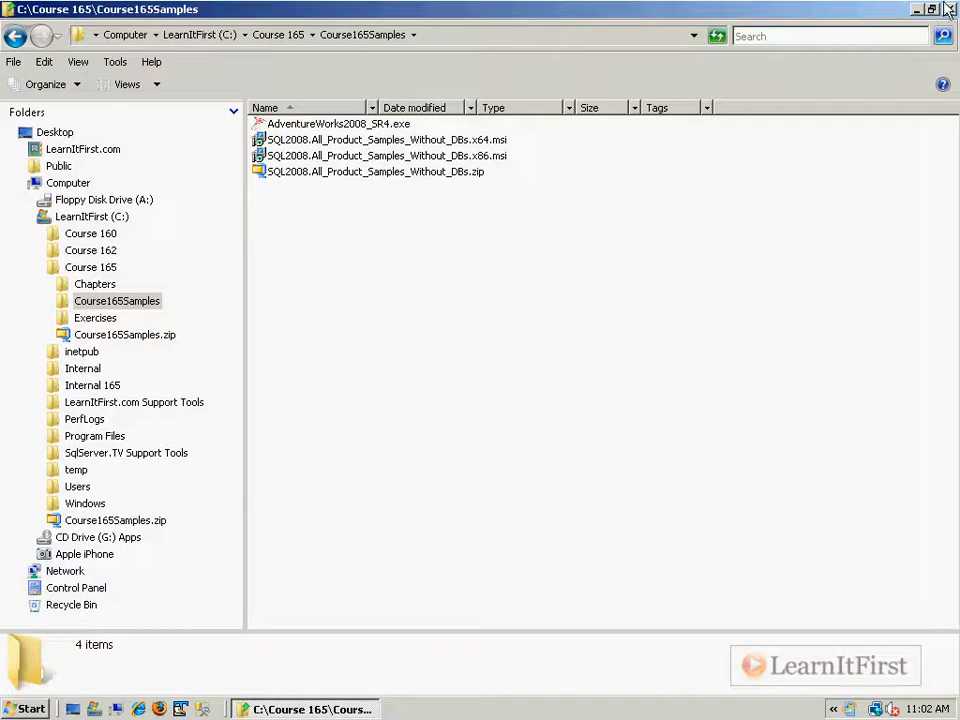
Check the computer's system type in the System information to determine which product samples installer fits, and close that window
click(442, 171)
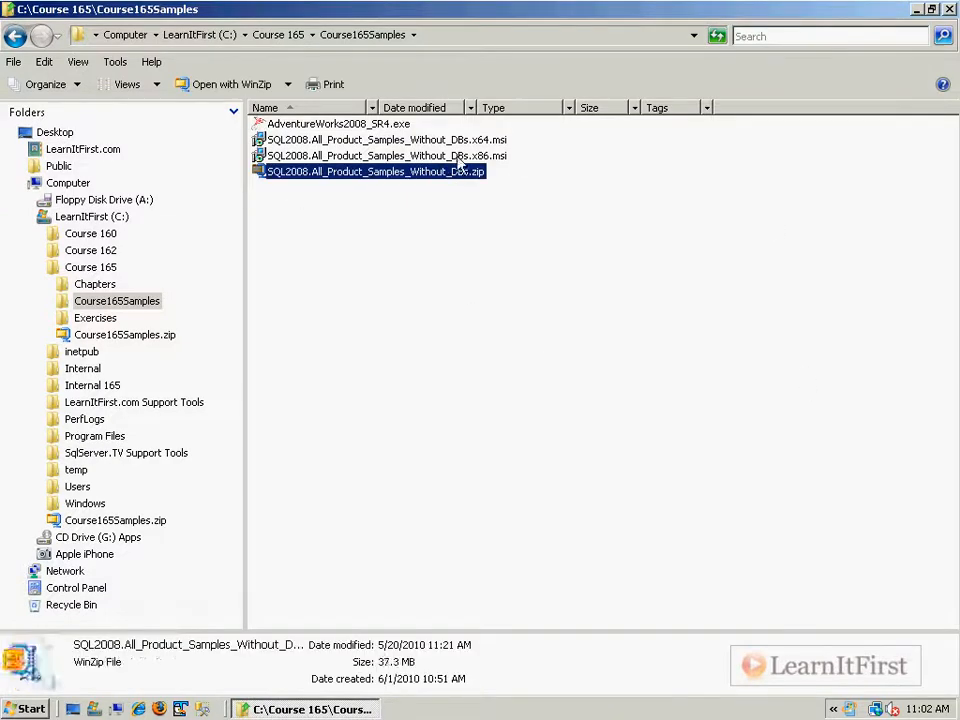
click(486, 156)
click(624, 206)
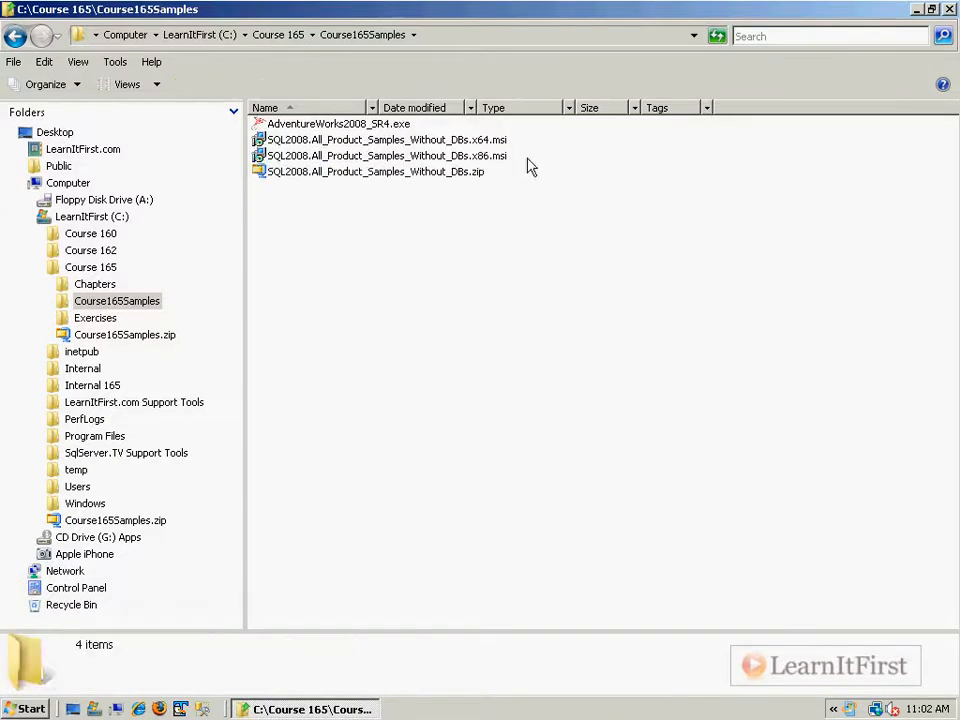
click(27, 710)
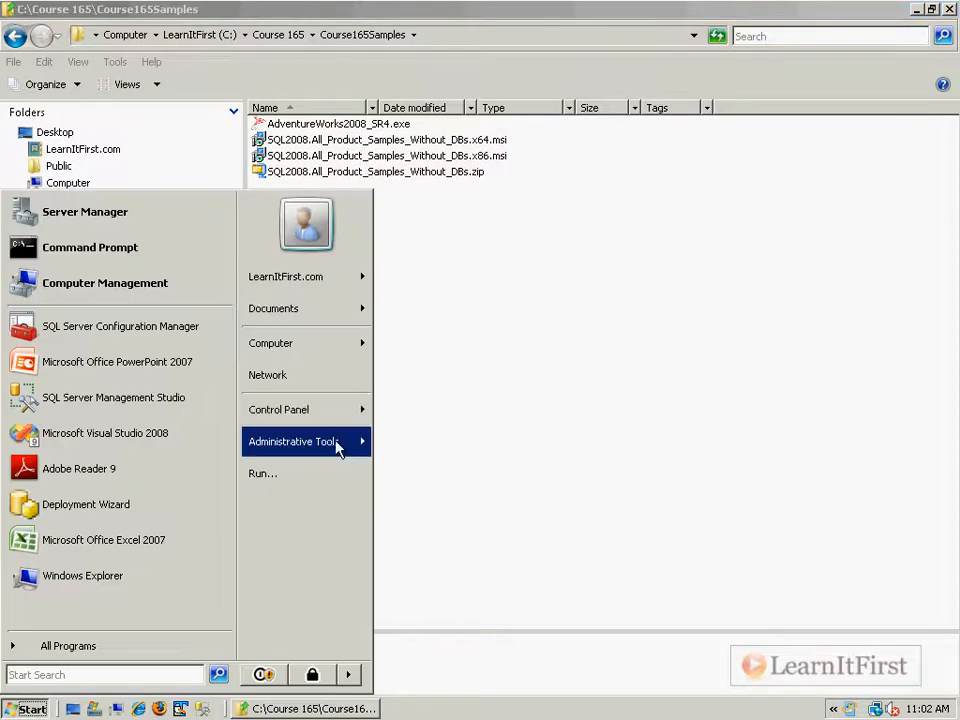
mouse_move(332, 416)
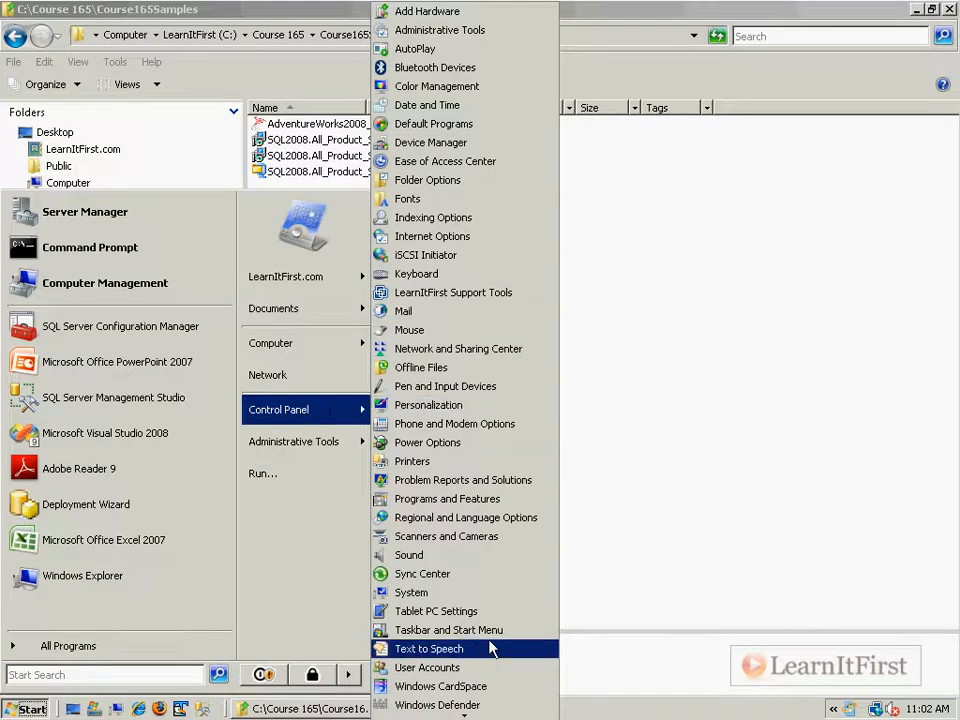
click(466, 592)
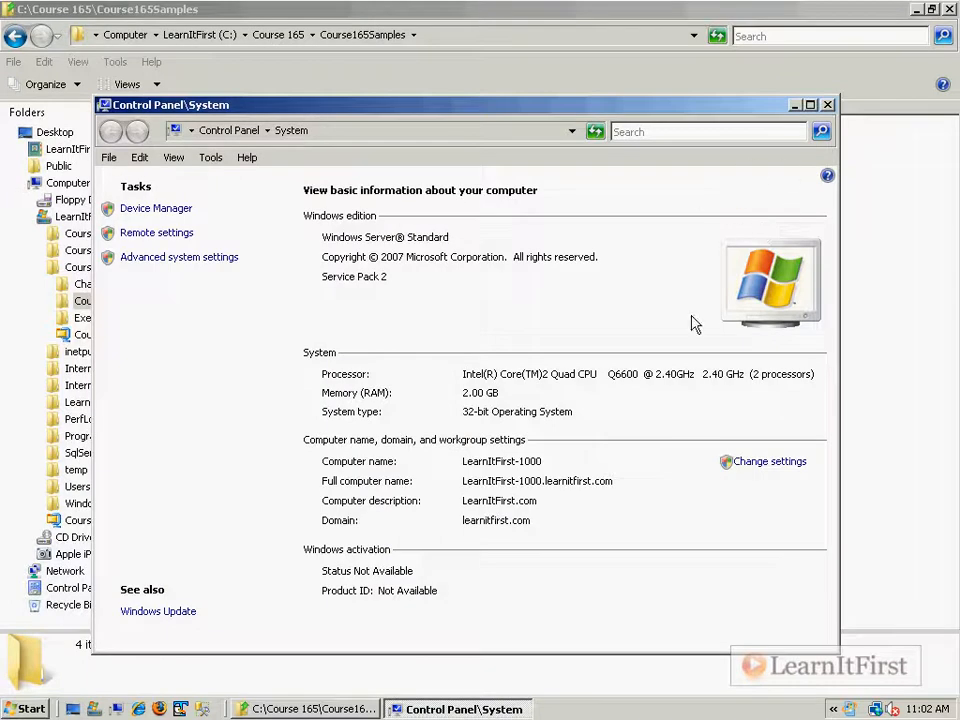
click(828, 105)
Launch the SQL2008.All_Product_Samples_Without_DBs.x86.msi installer and accept its license agreement
click(500, 160)
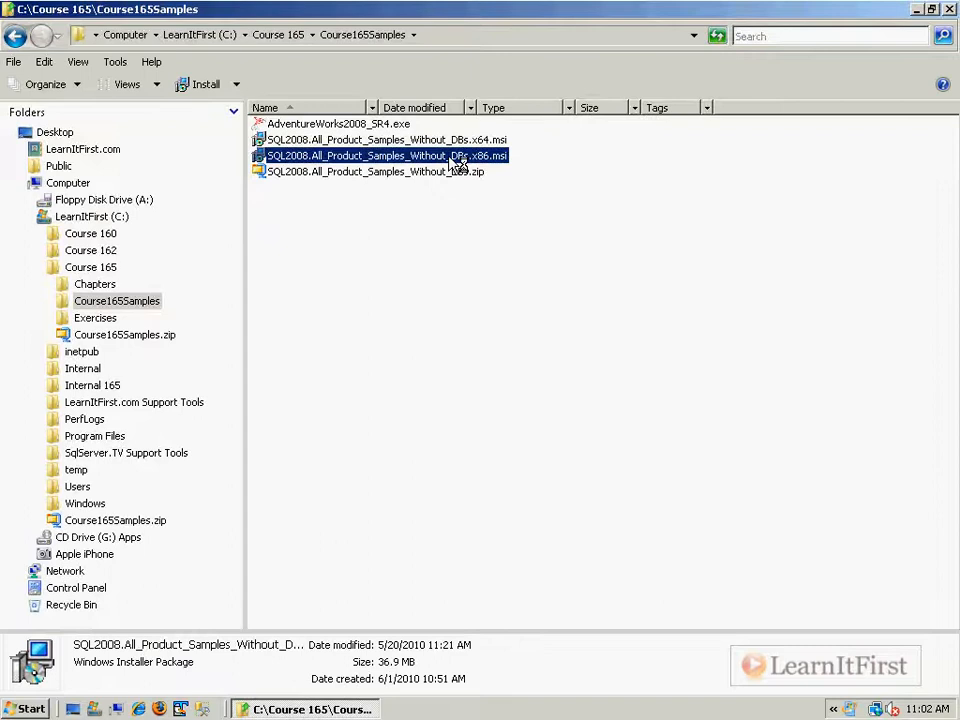
double_click(458, 160)
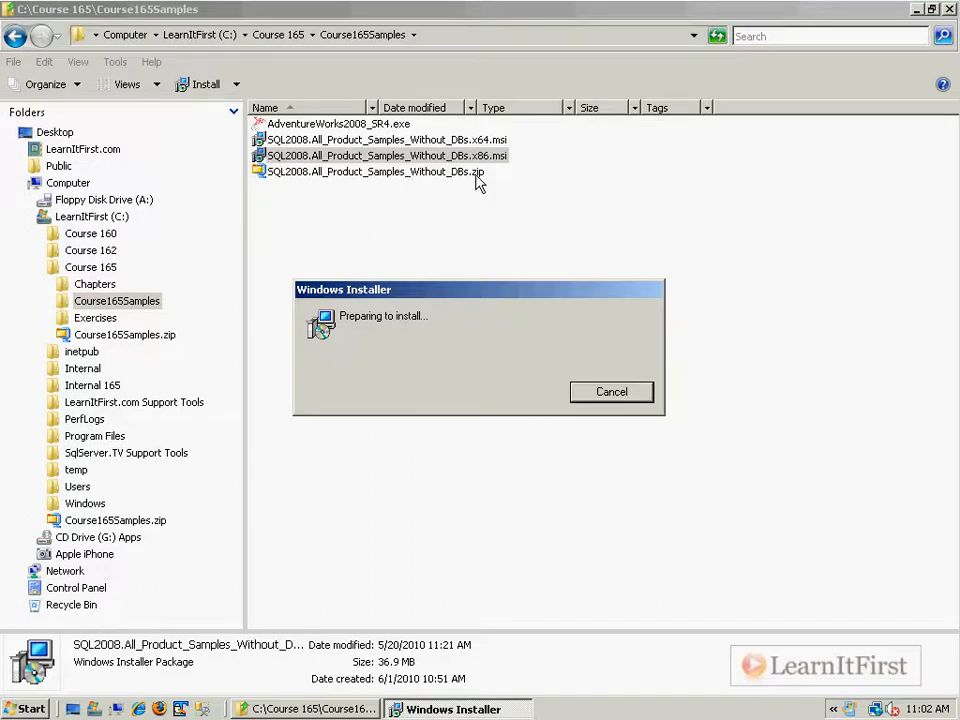
click(566, 506)
click(450, 460)
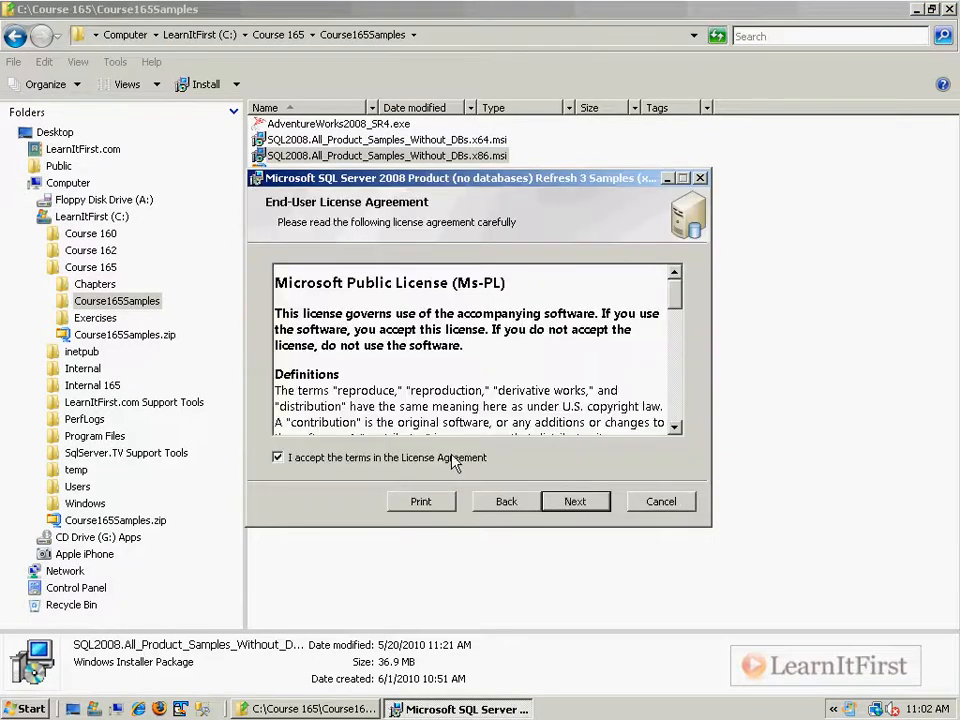
click(570, 503)
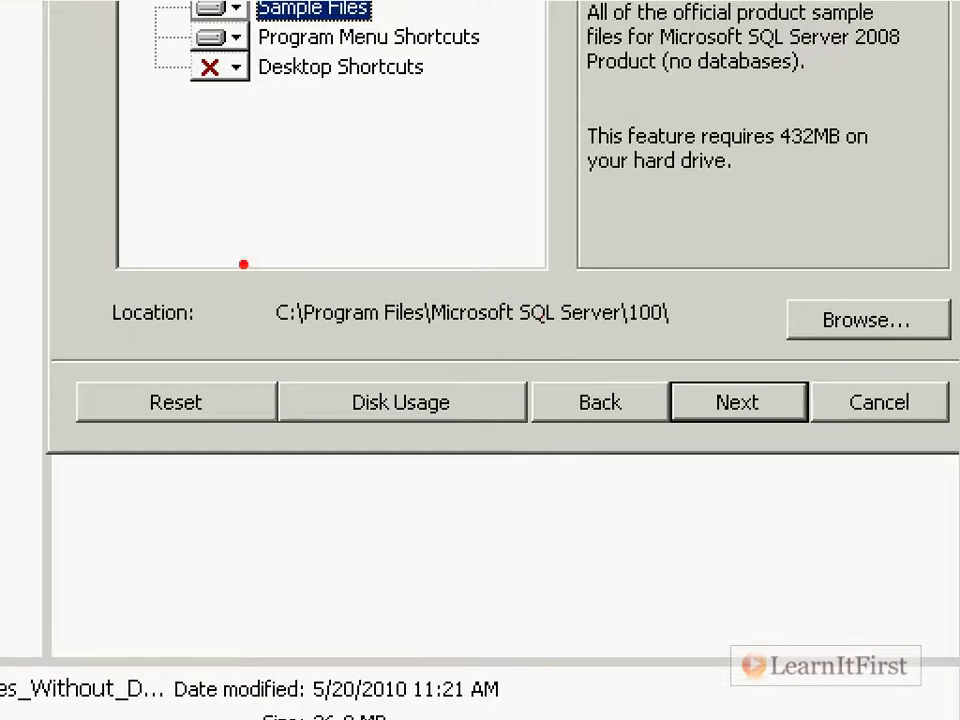
Mark the installation location in red, and start installing the product samples with the default features and folder
drag(242, 281, 729, 362)
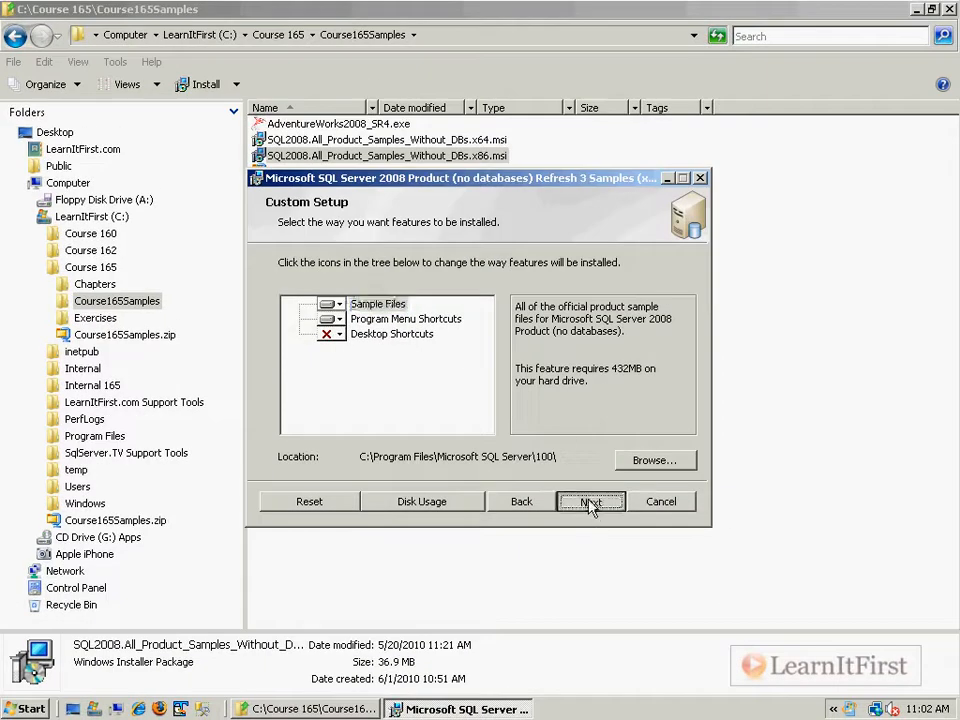
click(725, 410)
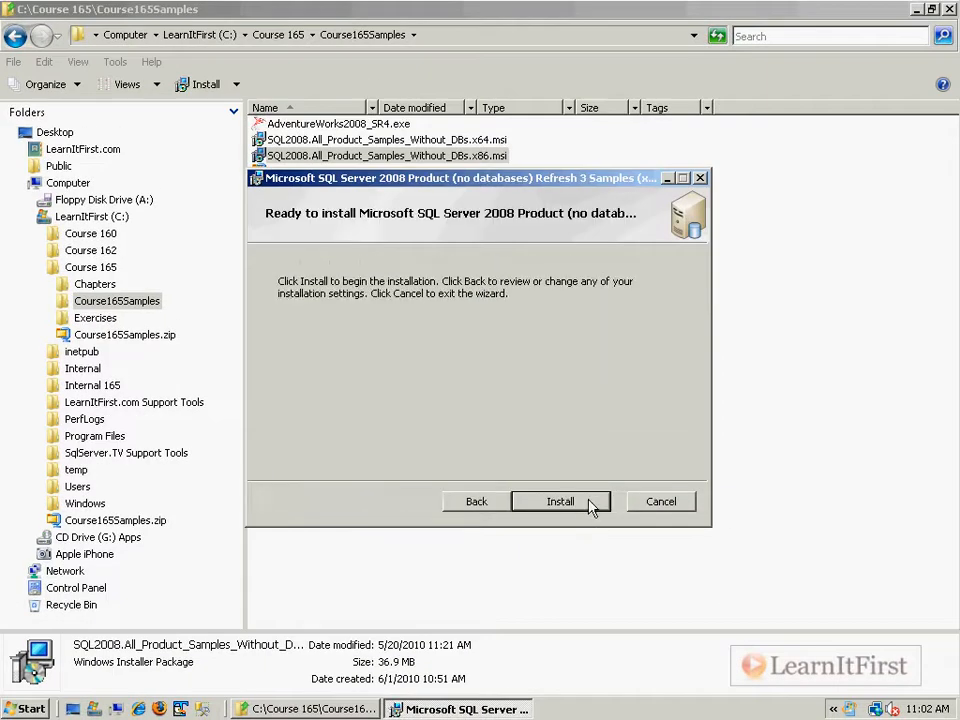
click(699, 419)
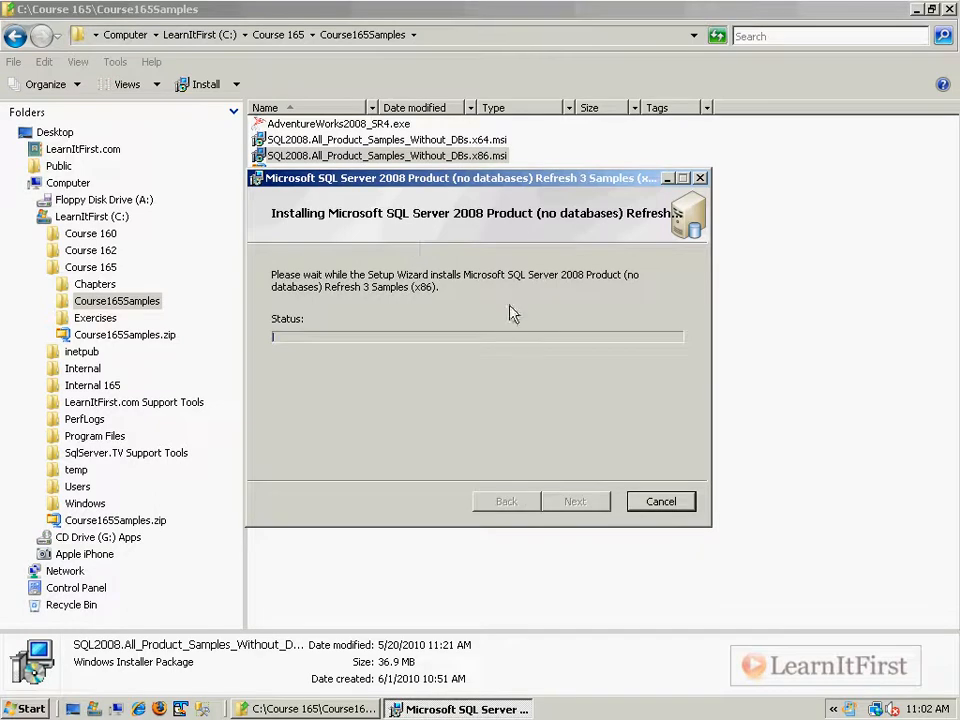
View the contents of the SQL2008.All_Product_Samples_Without_DBs.zip archive, and close the archive and the folder window
click(388, 178)
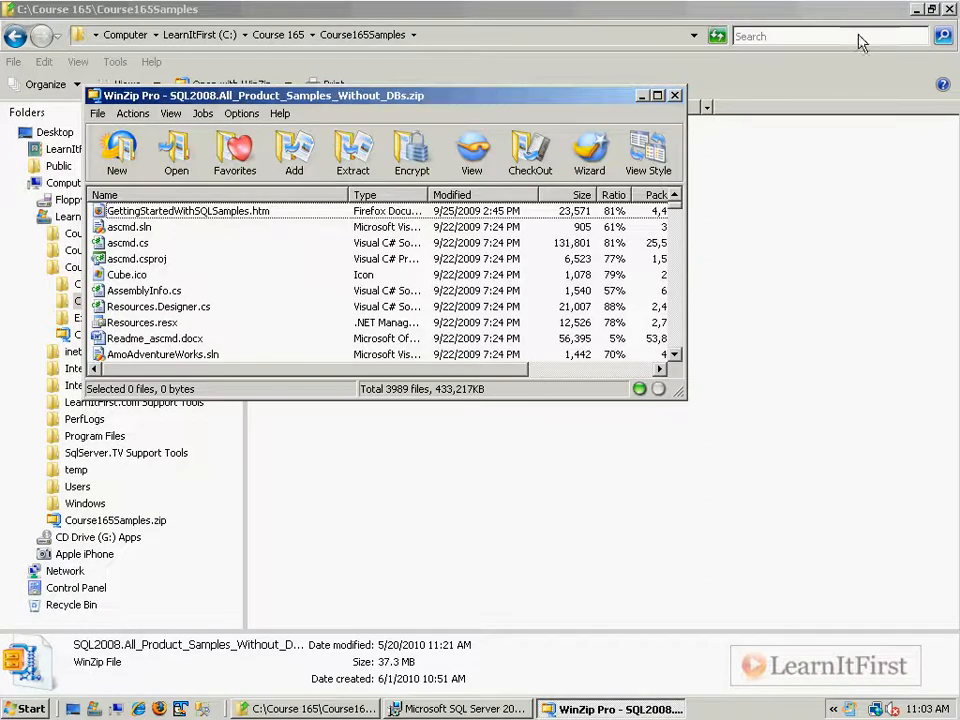
click(675, 95)
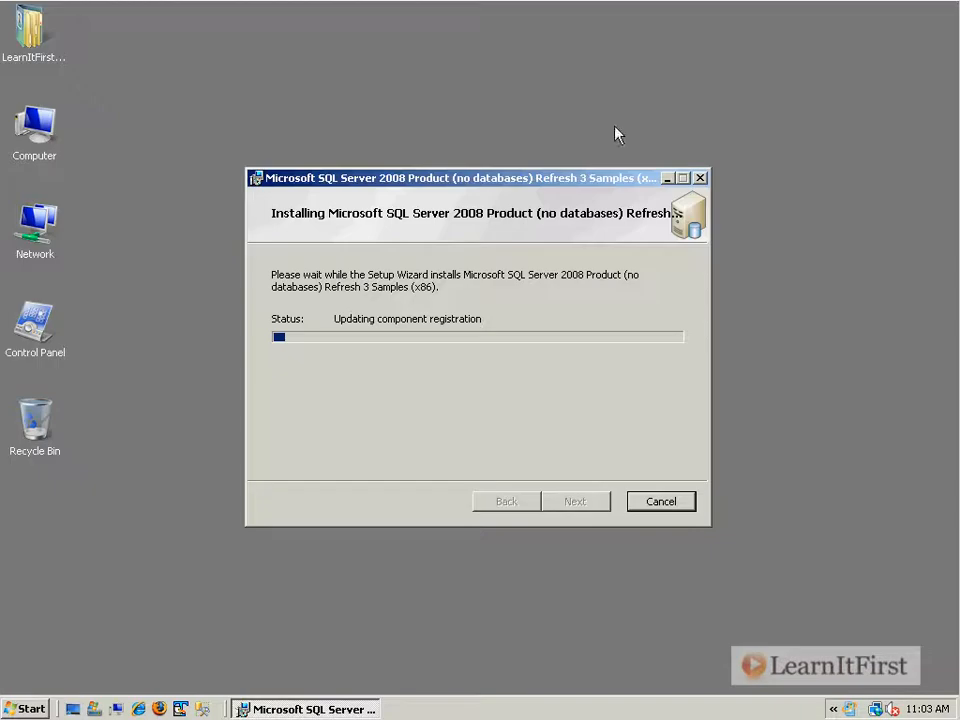